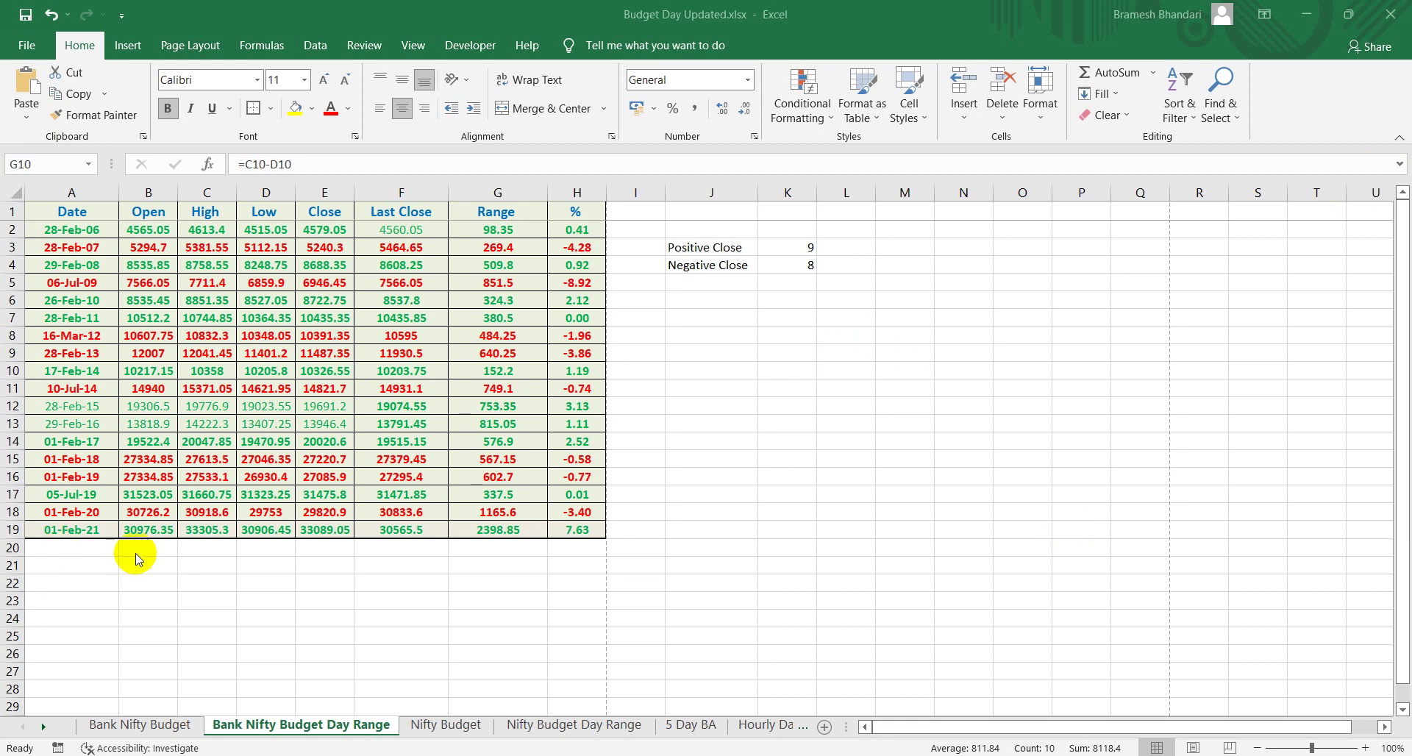
Examine the recent range and percentage values on the Bank Nifty Budget Day Range sheet and the percentage values on the Nifty Budget Day Range sheet
{"action": "left_click", "coordinate": [507, 527], "text": "shift"}
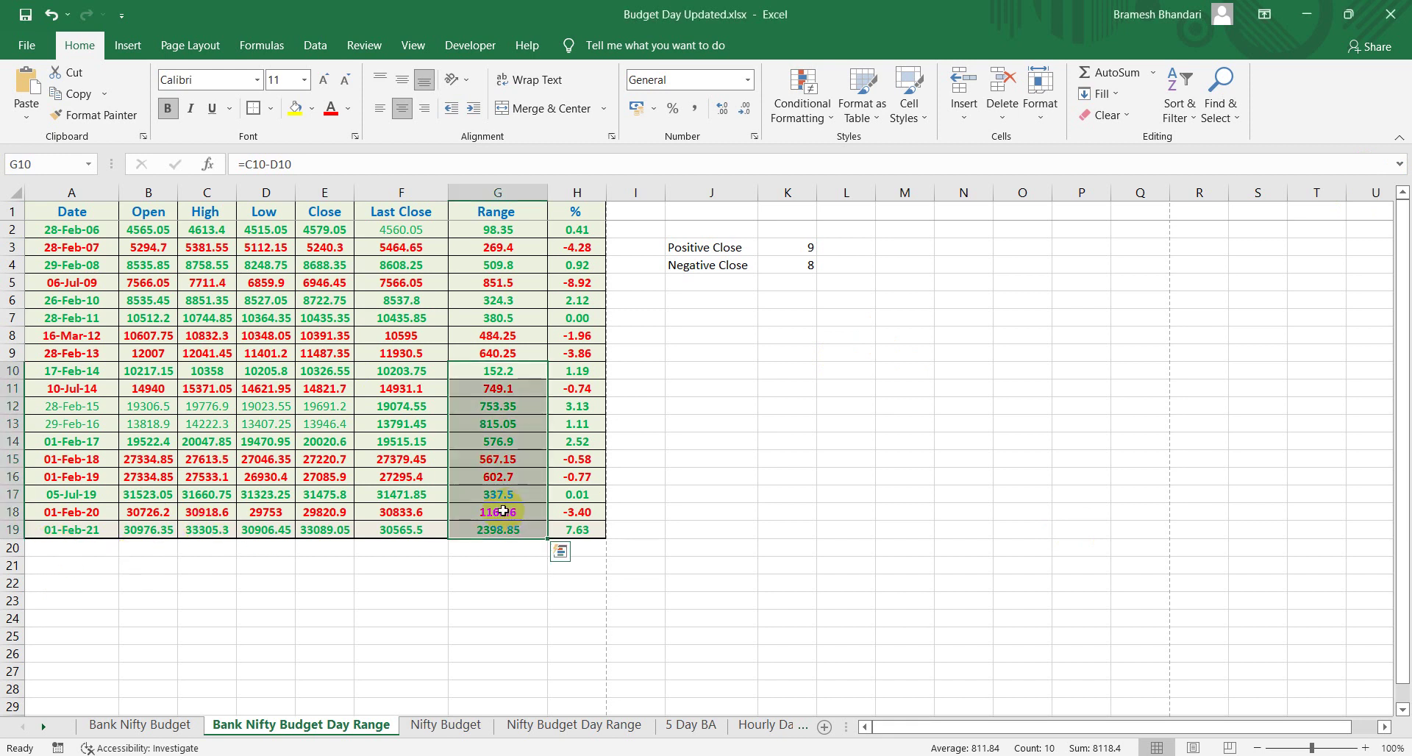
{"action": "left_click", "coordinate": [579, 528]}
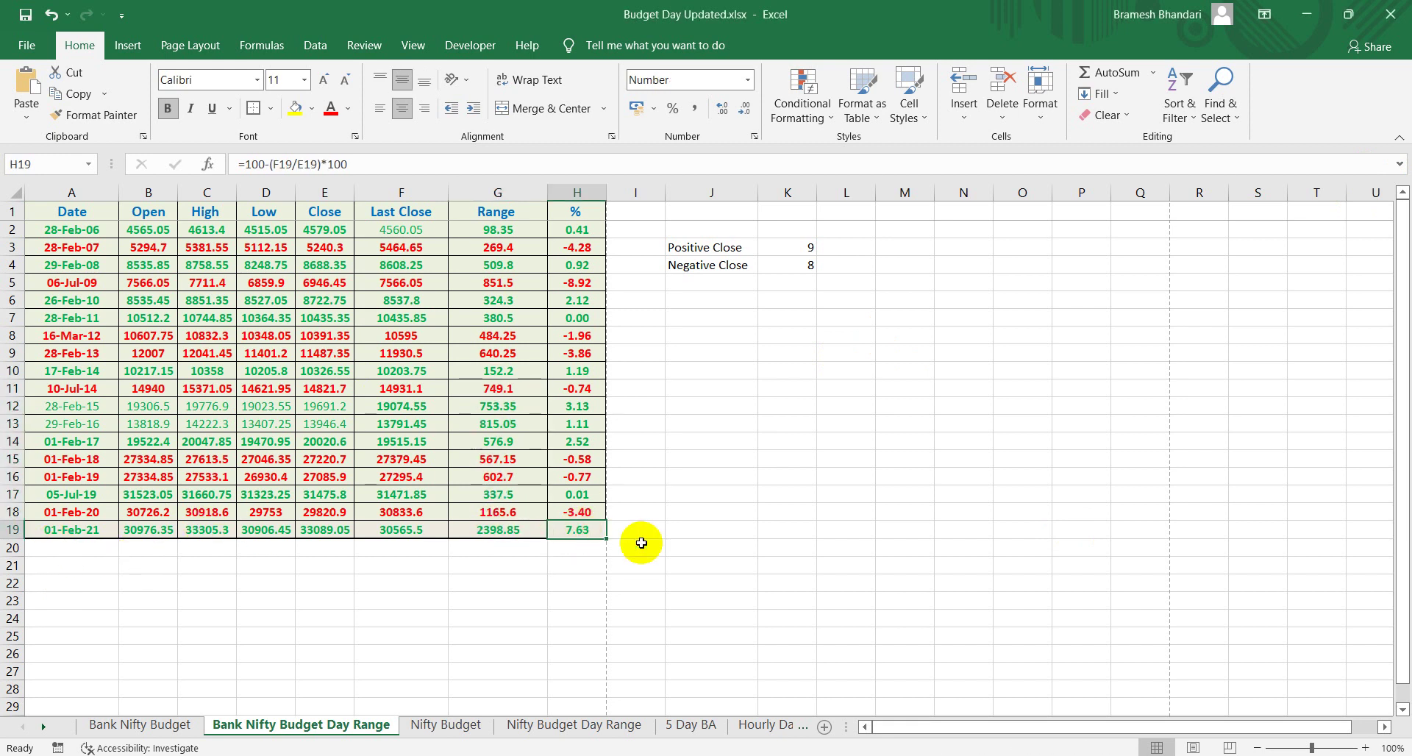
{"action": "left_click", "coordinate": [489, 533]}
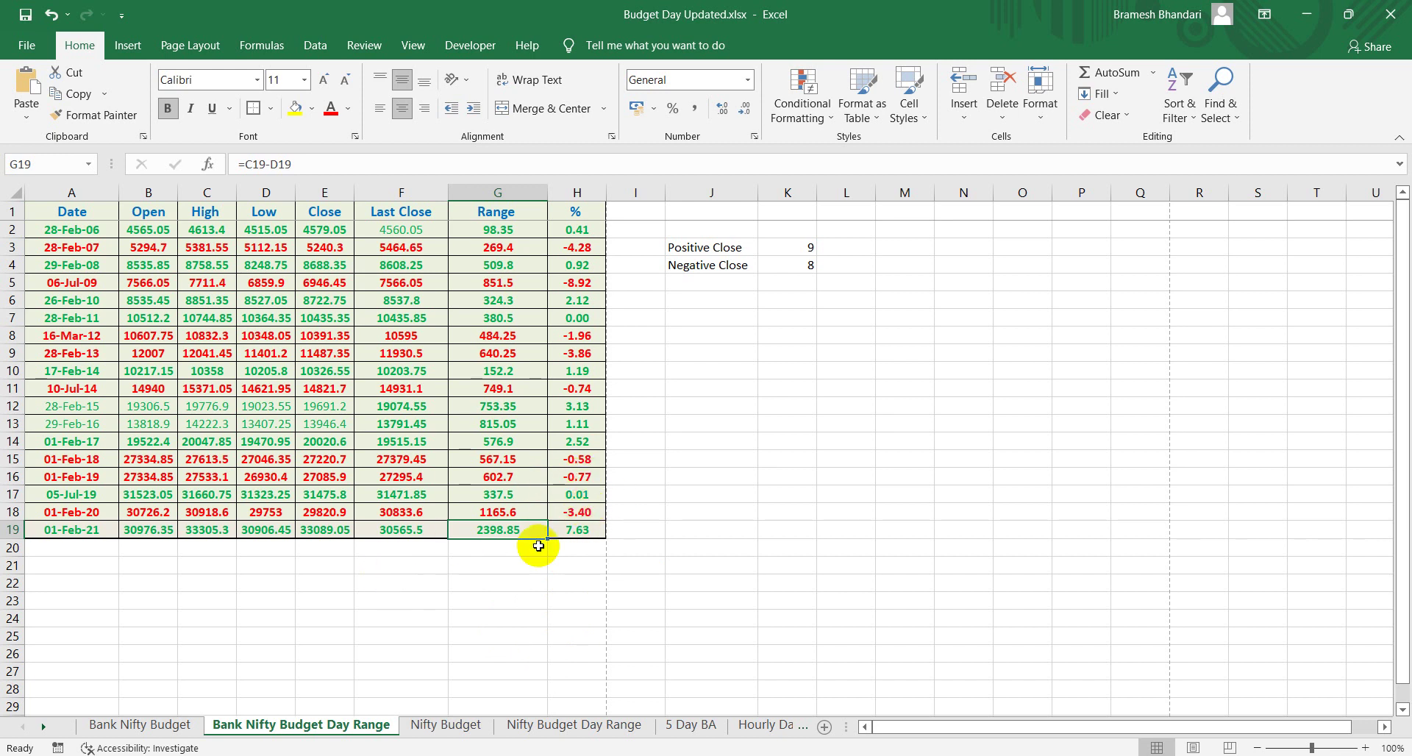
{"action": "left_click", "coordinate": [576, 734]}
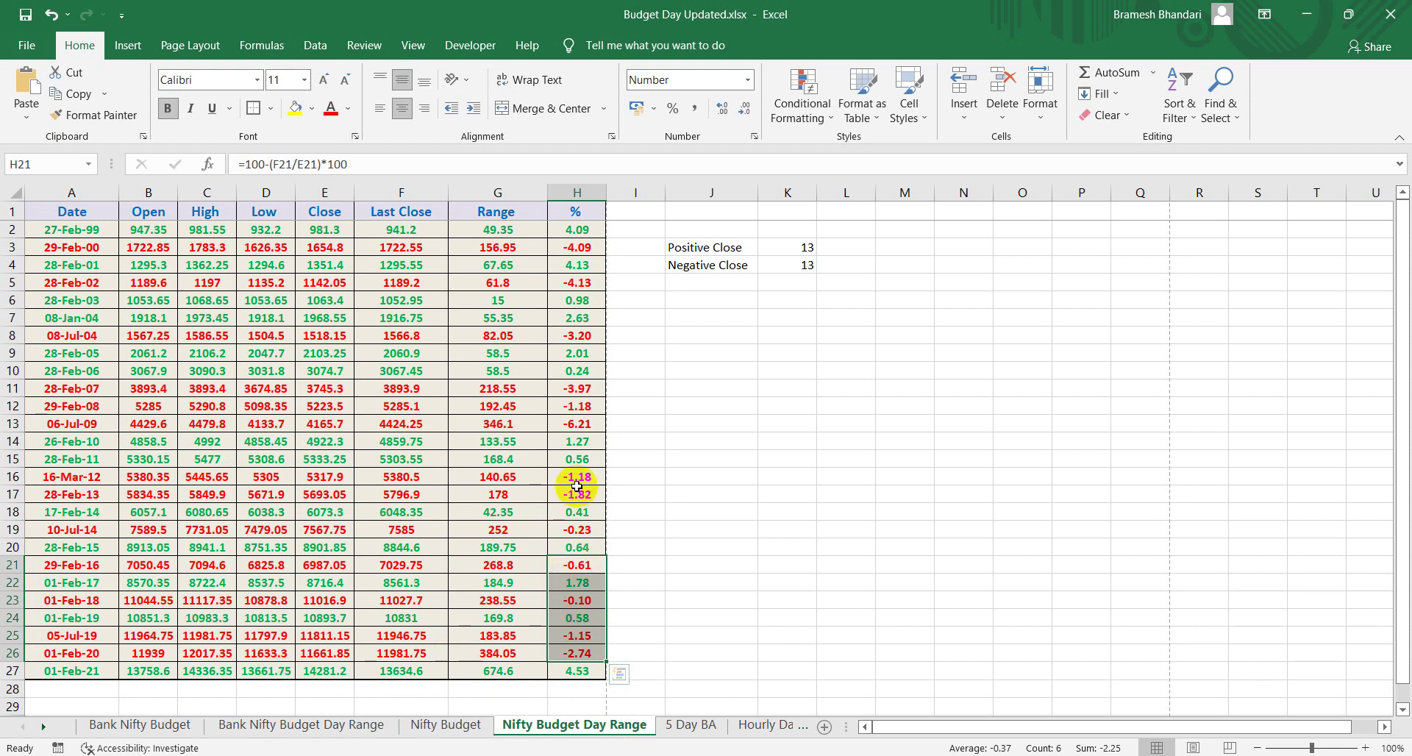
{"action": "left_click_drag", "start_coordinate": [577, 491], "coordinate": [582, 637]}
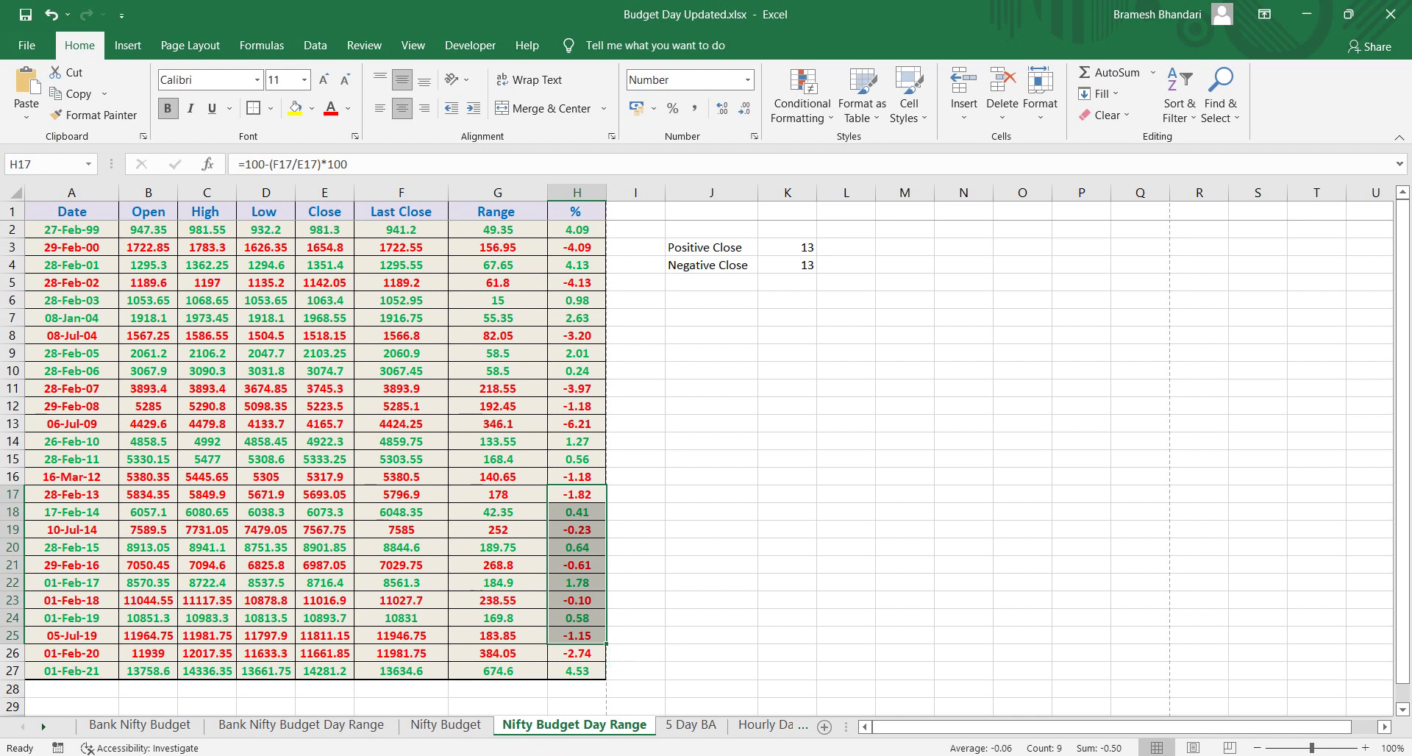
Switch to the 2022 Master.xlsx workbook and review the 01-Feb-22 entries for New Moon, Venus YOD Pluto HELIO and Bayer Rule 2
{"action": "left_click", "coordinate": [710, 673]}
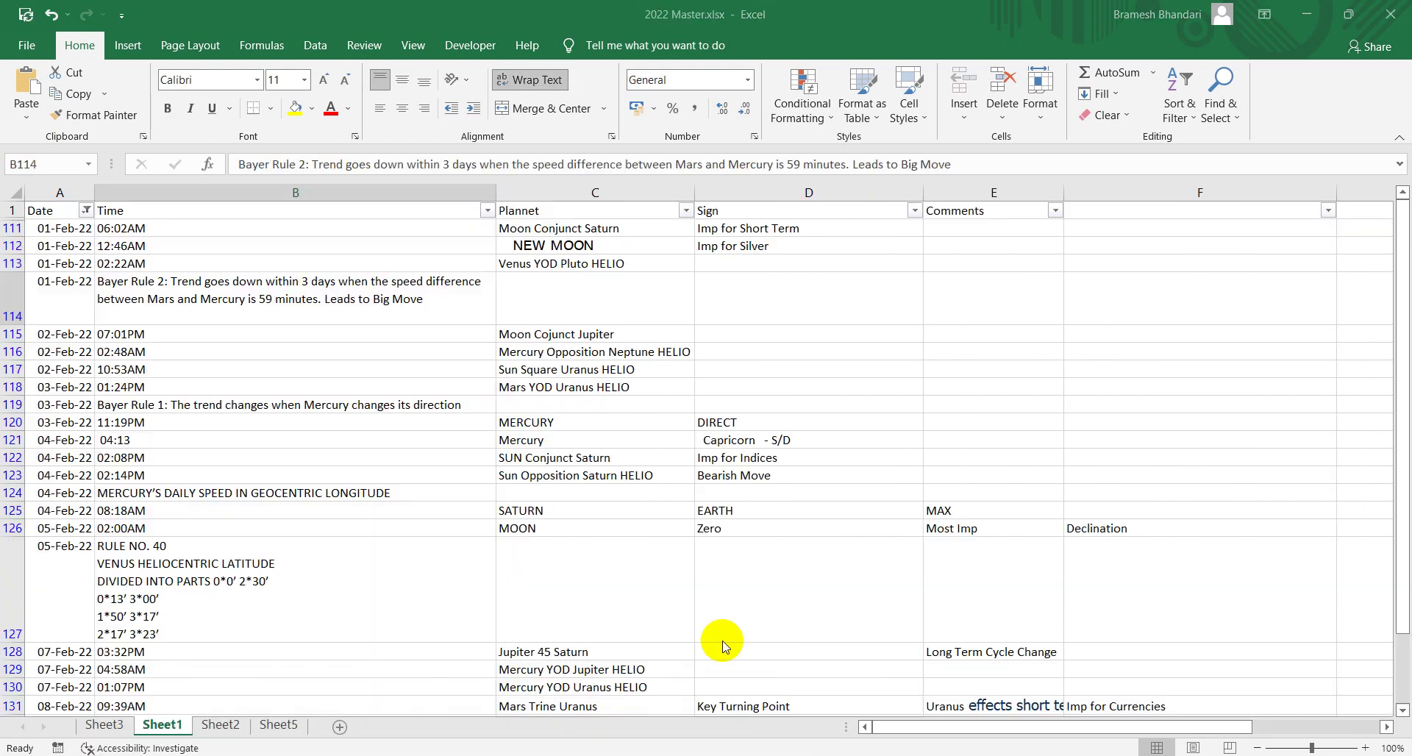
{"action": "left_click", "coordinate": [535, 250]}
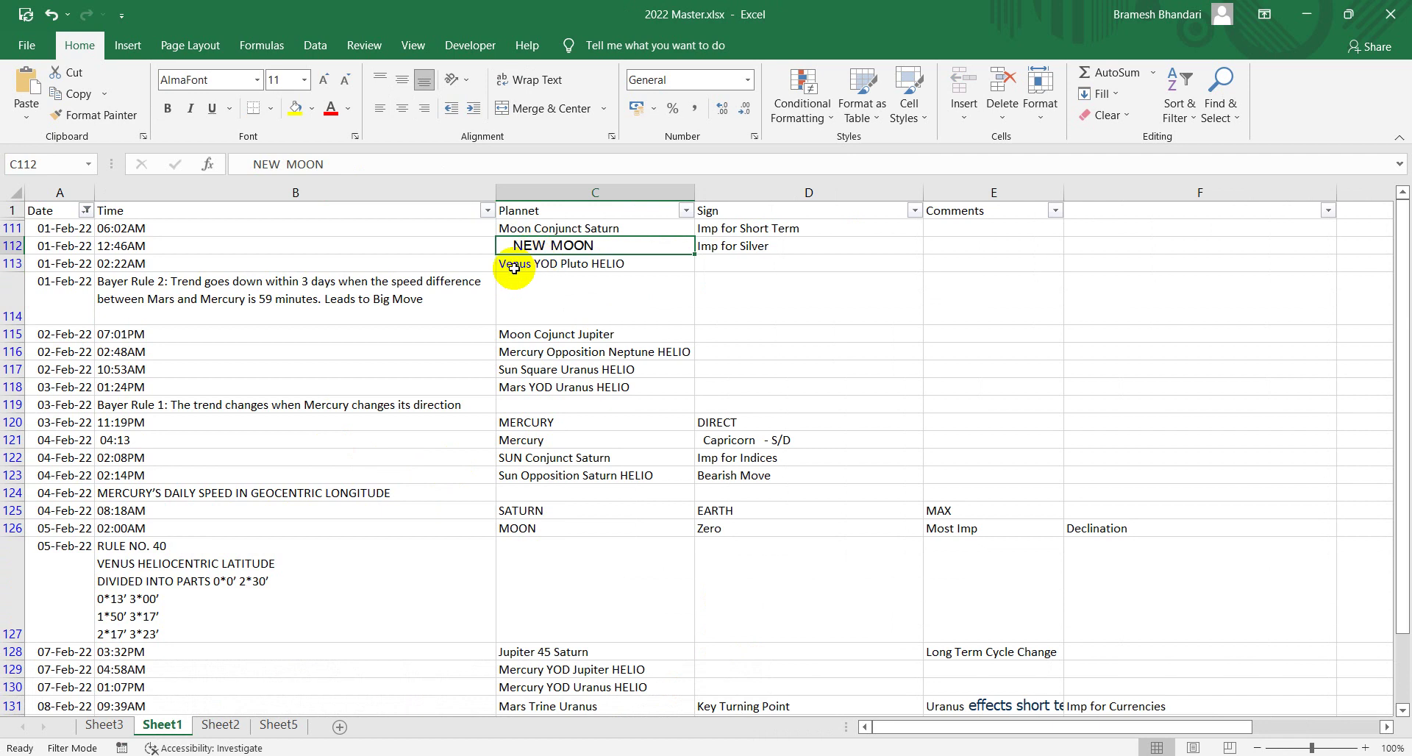
{"action": "left_click", "coordinate": [542, 266]}
{"action": "left_click", "coordinate": [224, 283]}
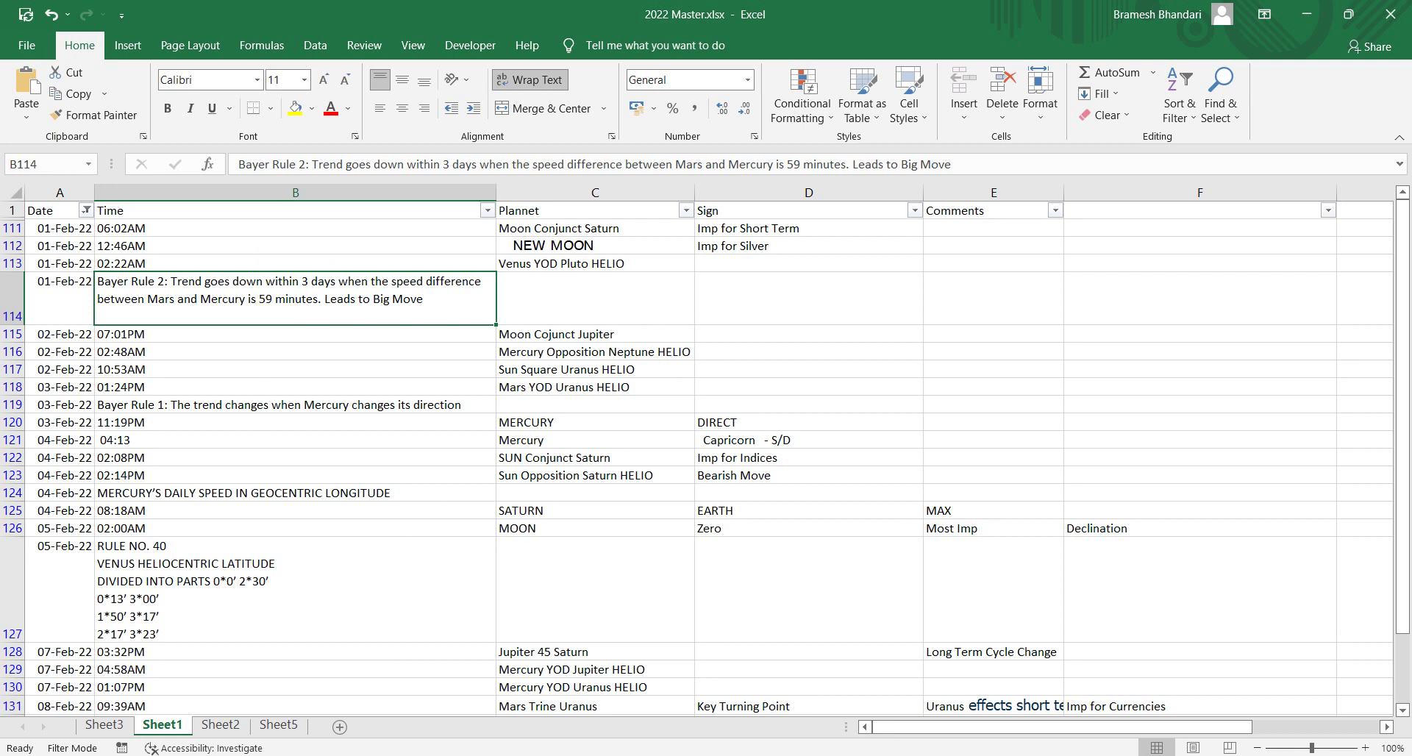
Switch to the NIFTY.csv daily chart in Timing Solution and examine earlier price action around the vertical date lines
{"action": "mouse_move", "coordinate": [515, 684]}
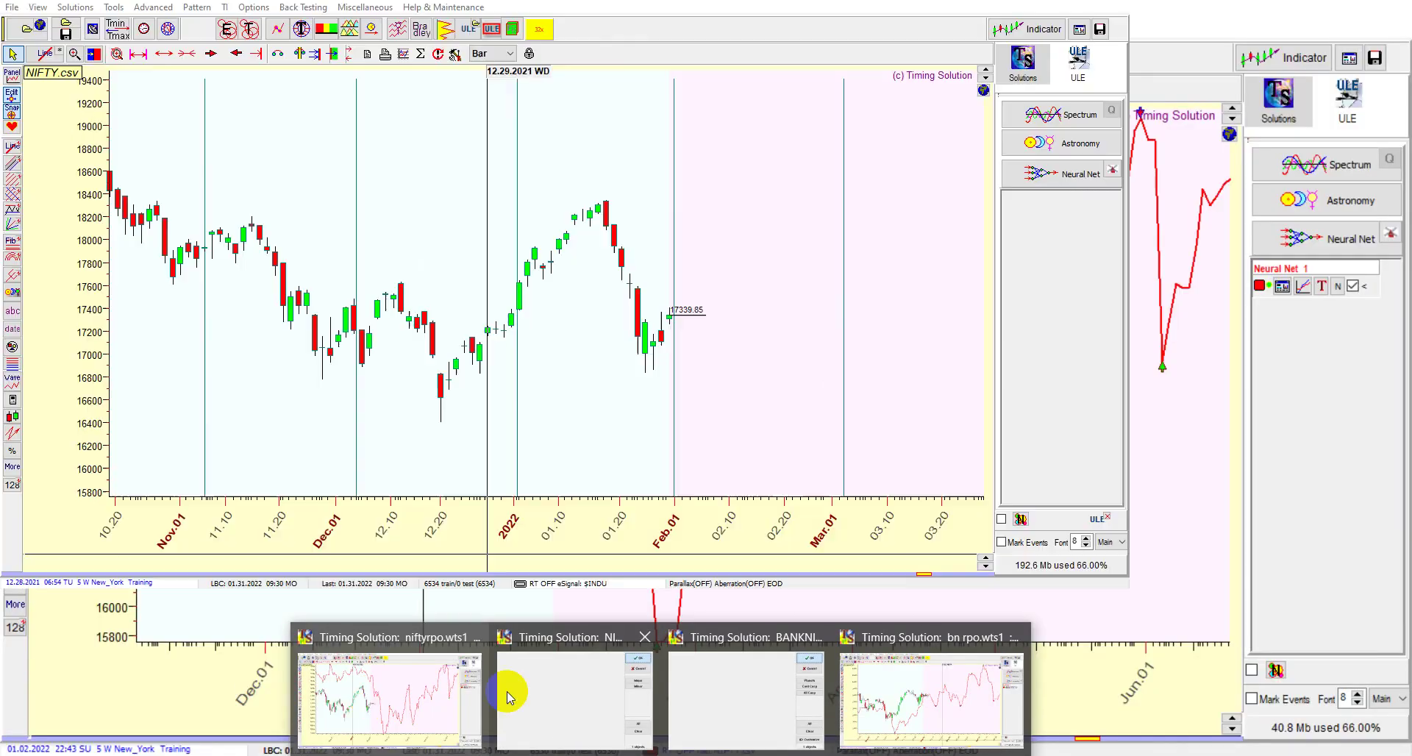
{"action": "left_click", "coordinate": [577, 690]}
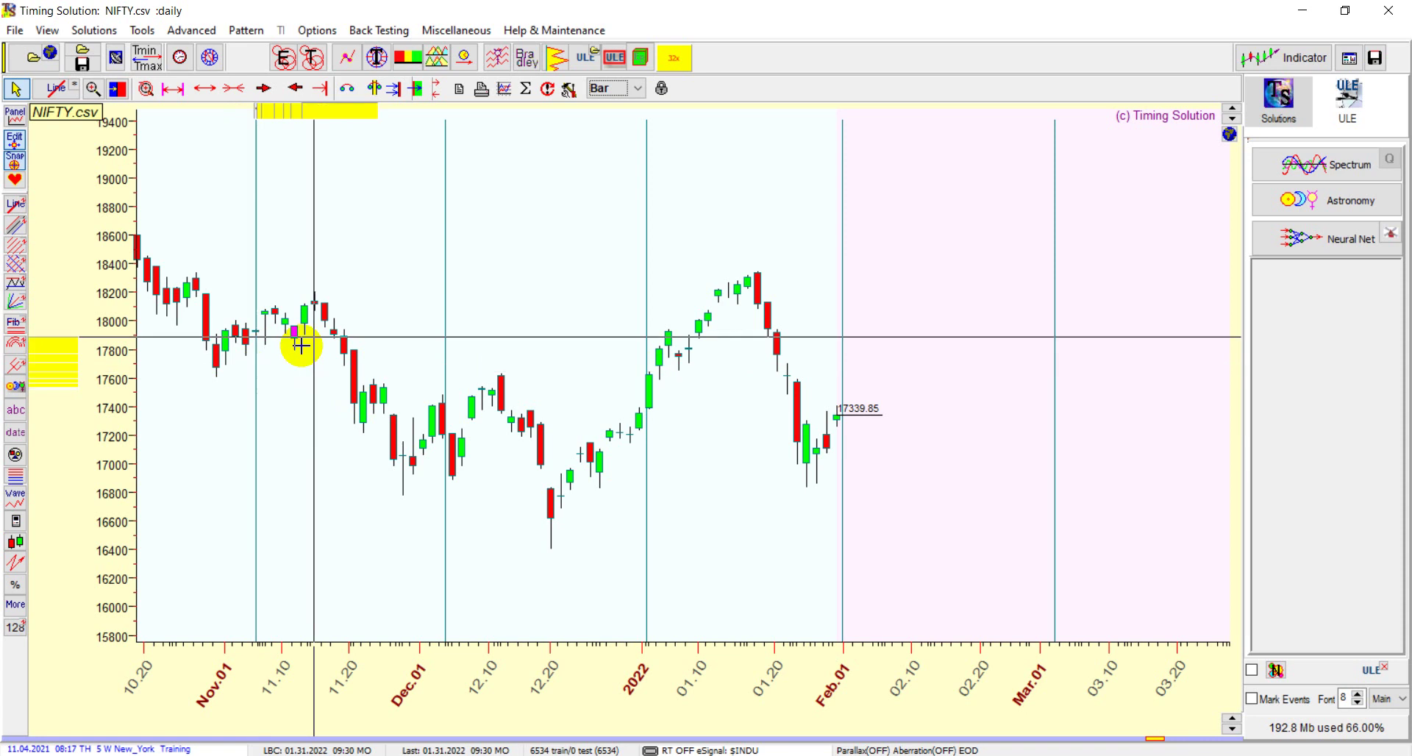
{"action": "left_click", "coordinate": [296, 88]}
{"action": "left_click", "coordinate": [302, 91]}
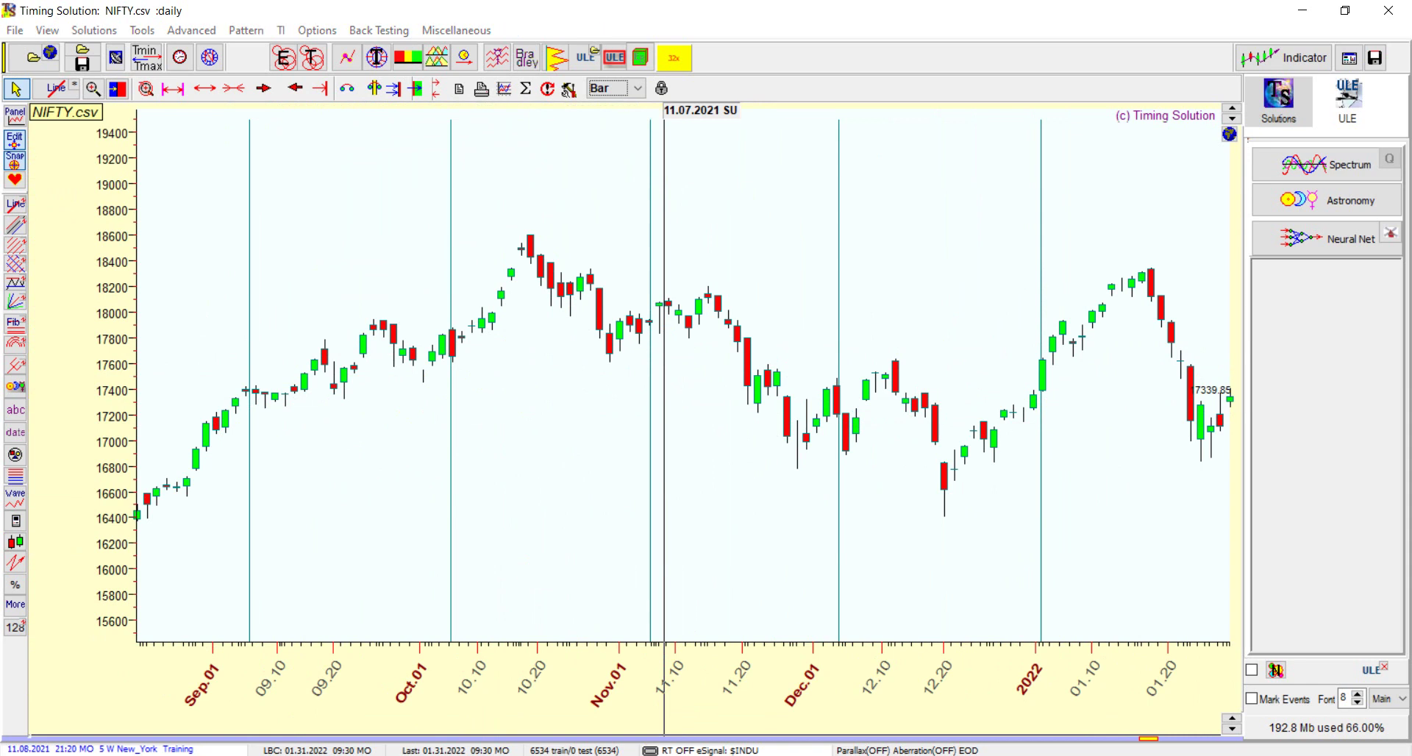
Bring up the BANKNIFTY.csv daily chart, examine price action around its date lines back to April 2021, and return to the latest bars
{"action": "left_click", "coordinate": [592, 752]}
{"action": "mouse_move", "coordinate": [546, 710]}
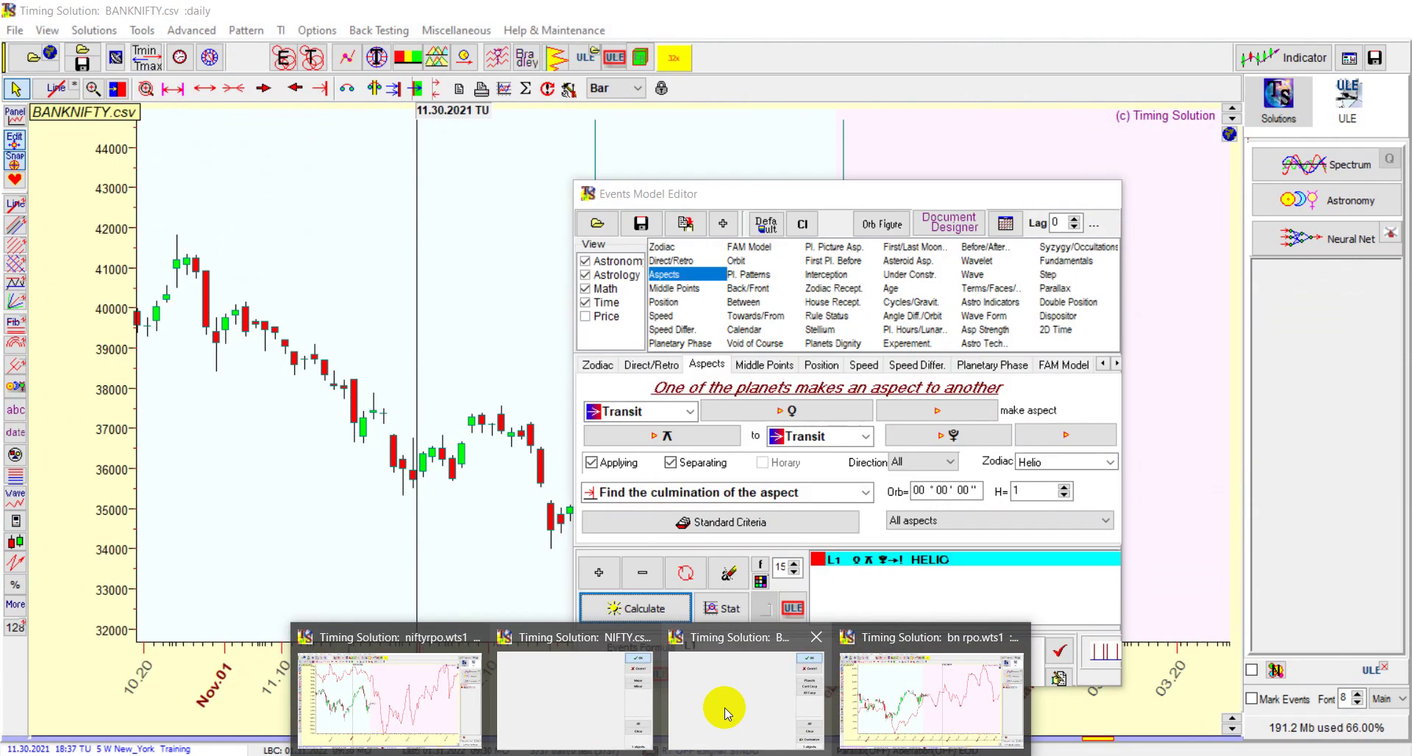
{"action": "left_click", "coordinate": [725, 707]}
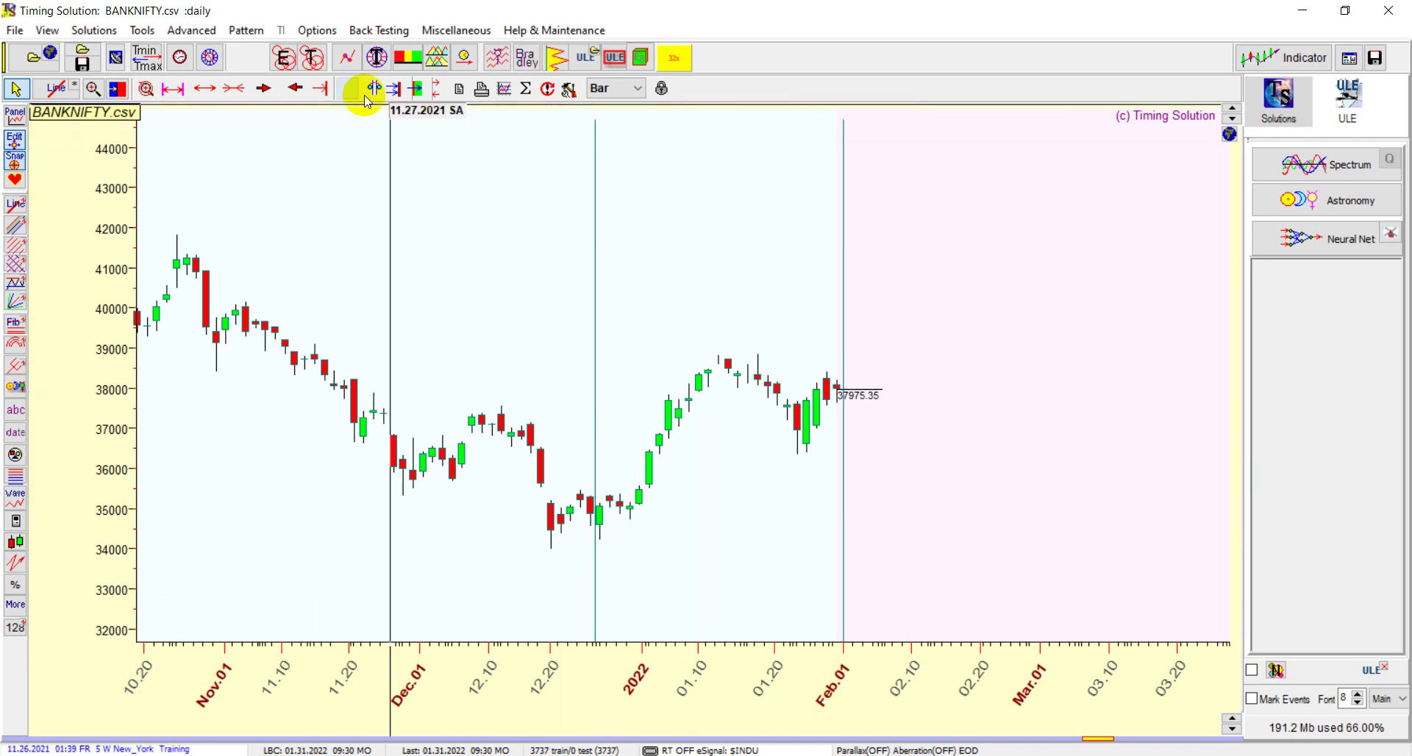
{"action": "left_click", "coordinate": [307, 91]}
{"action": "left_click", "coordinate": [306, 90]}
{"action": "left_click", "coordinate": [305, 90]}
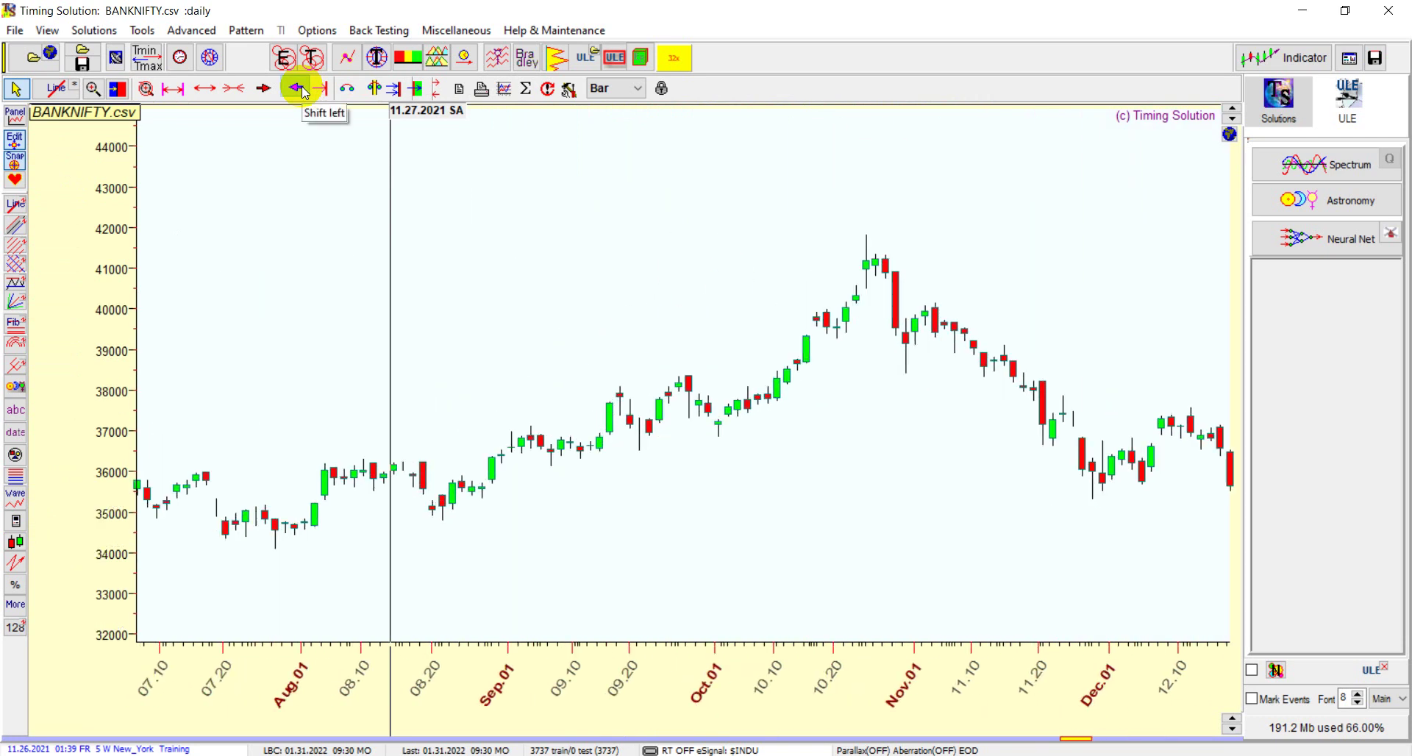
{"action": "left_click", "coordinate": [305, 91]}
{"action": "left_click", "coordinate": [305, 92]}
{"action": "left_click", "coordinate": [305, 91]}
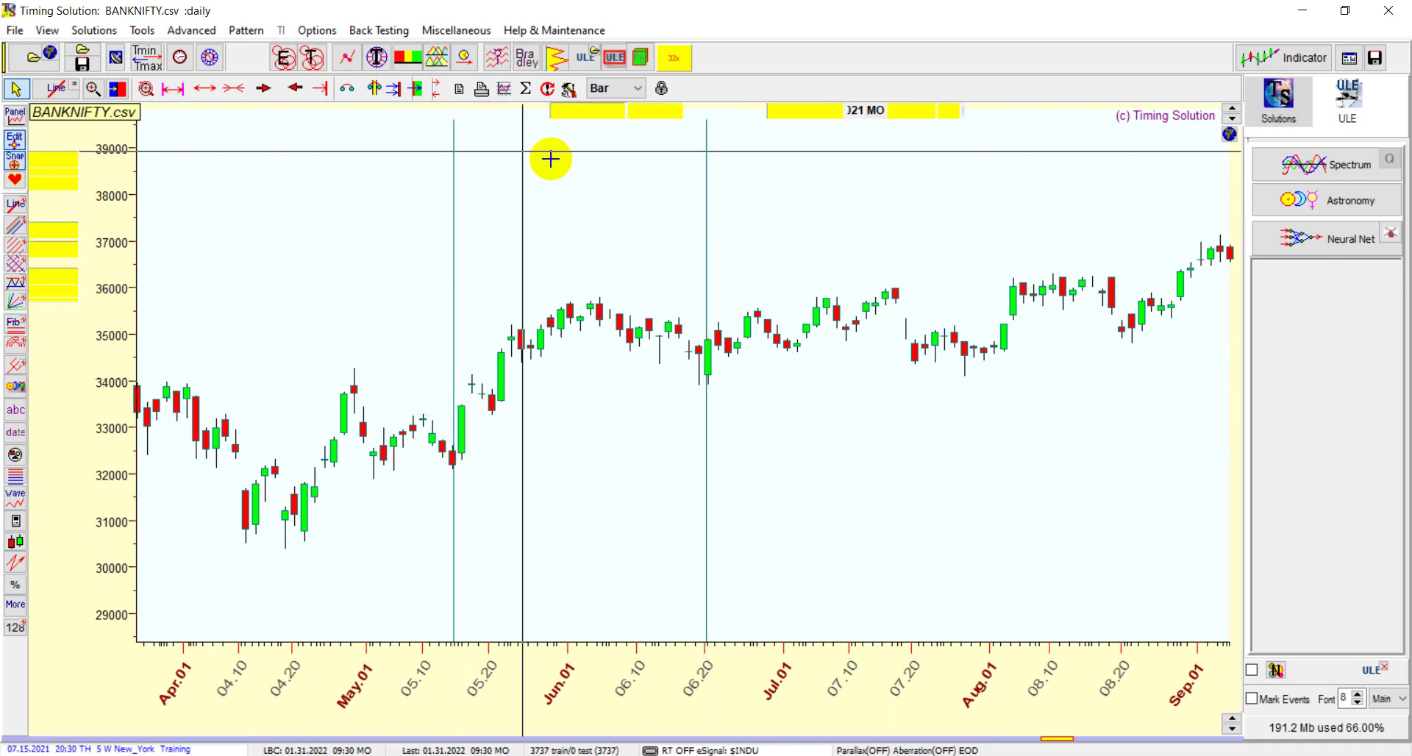
{"action": "left_click", "coordinate": [319, 89]}
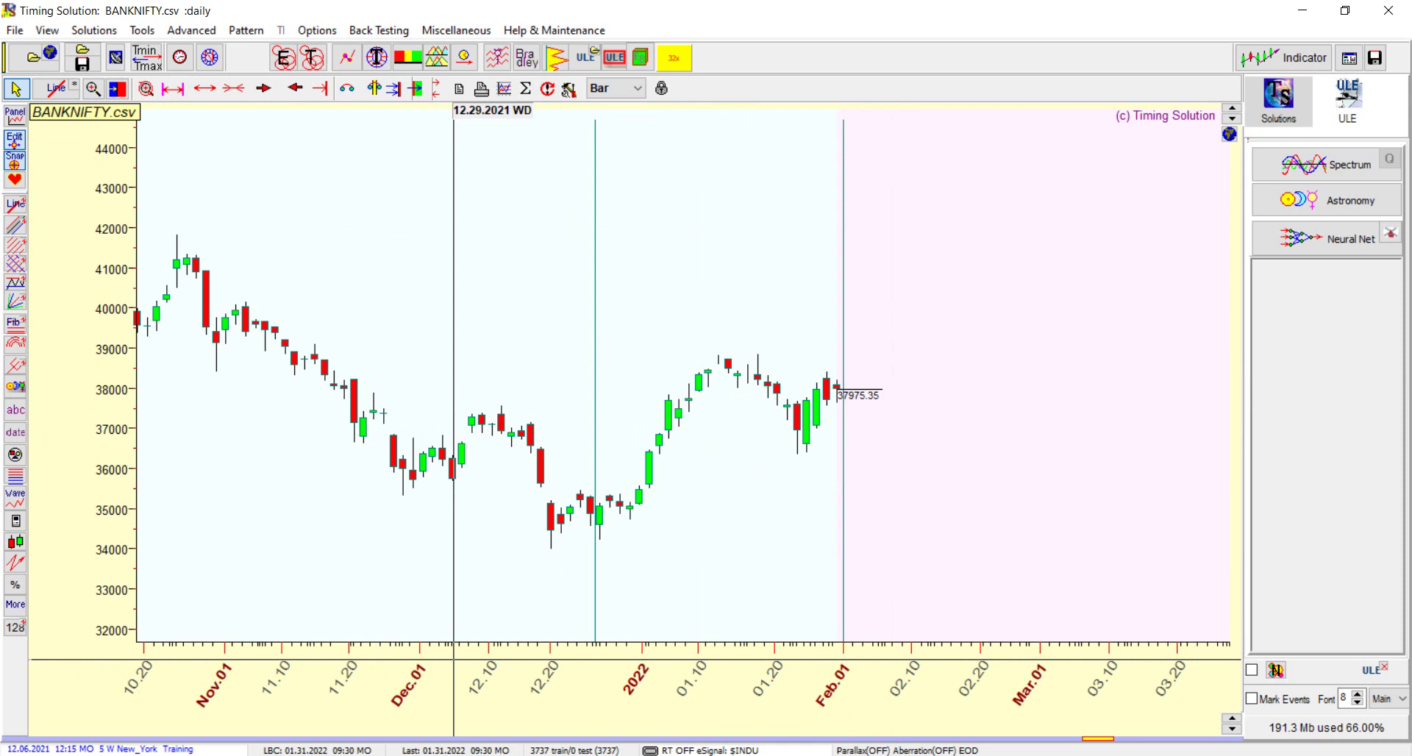
Review the neural net forecast curves in the niftyrpo.wts1 and bn rpo.wts1 charts
{"action": "left_click", "coordinate": [403, 692]}
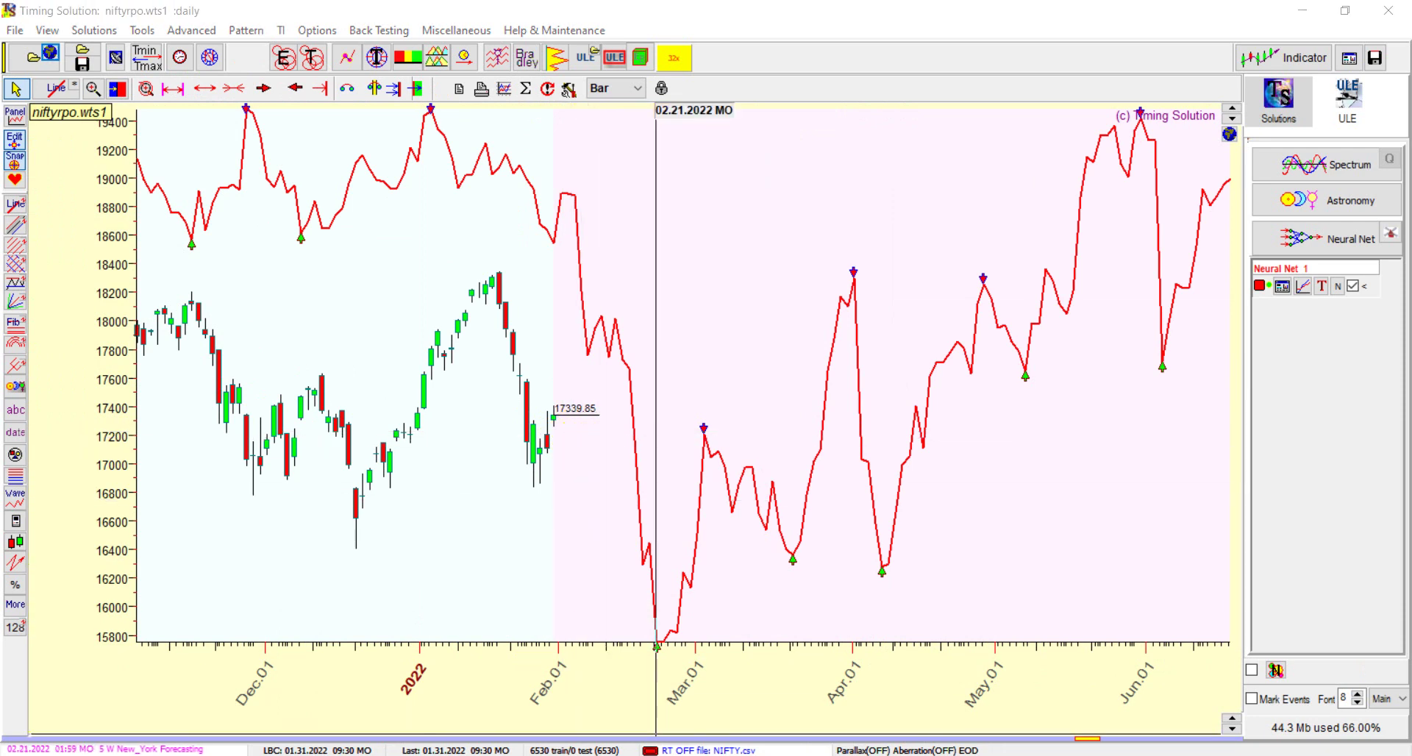
{"action": "mouse_move", "coordinate": [662, 753]}
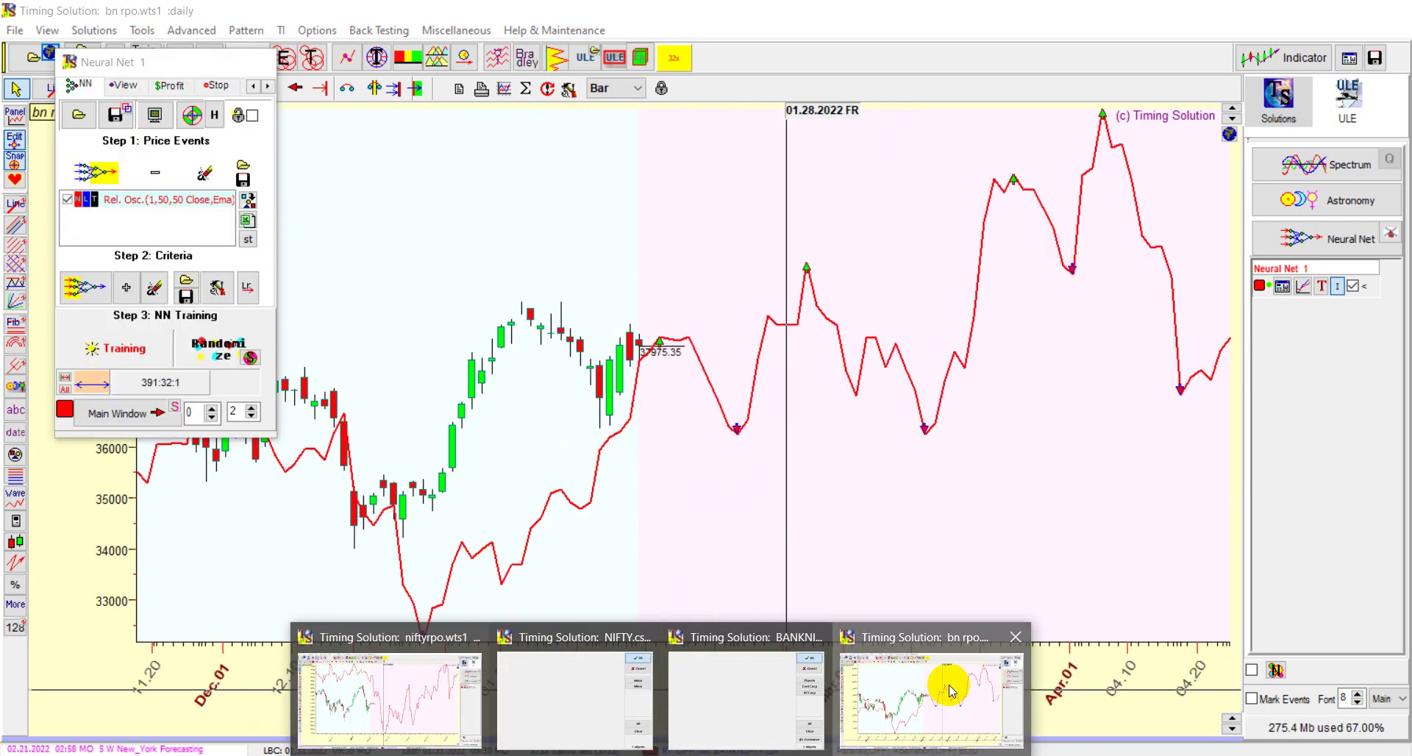
{"action": "left_click", "coordinate": [949, 690]}
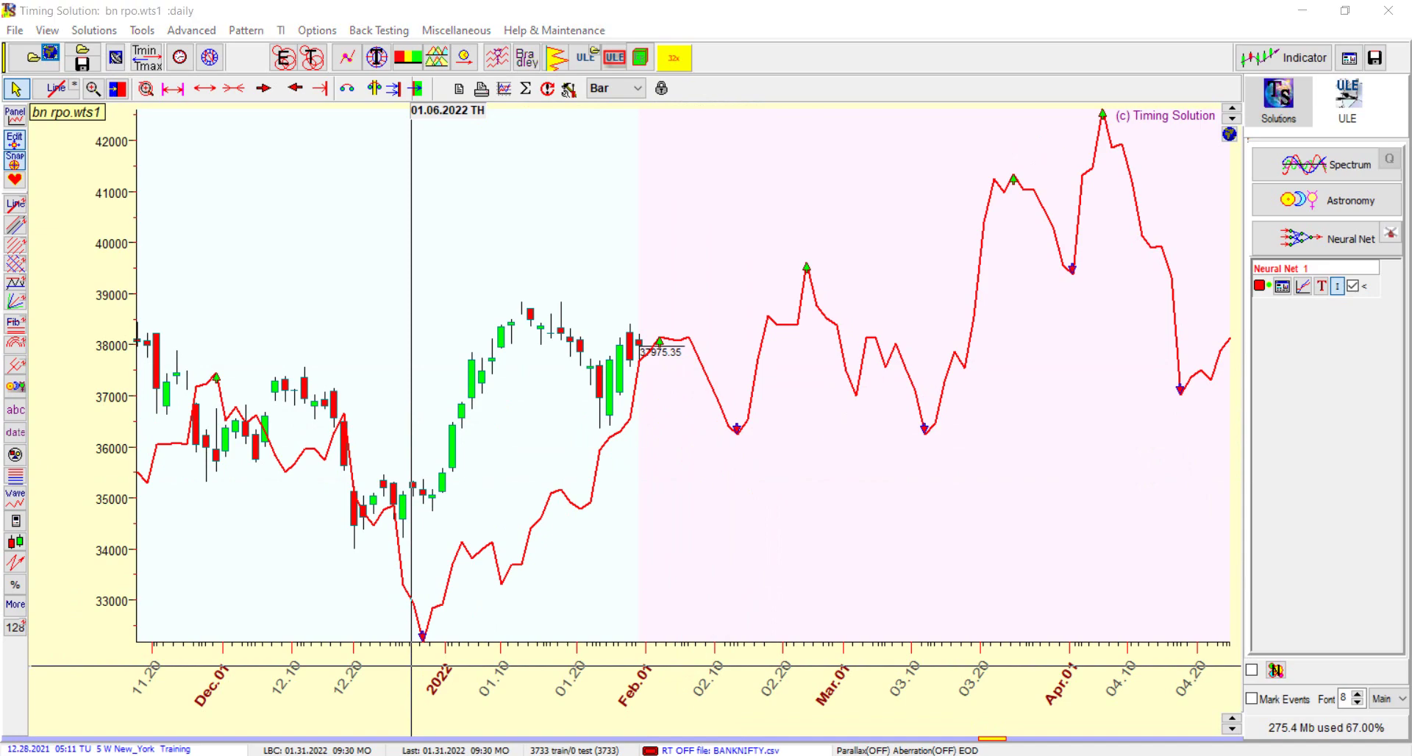
Switch to AmiBroker and examine the inside-bar target levels on the BANKNIFTY daily IB chart for the 06/01/2022 and 31/01/2022 candles
{"action": "key", "text": "alt+Tab"}
{"action": "left_click", "coordinate": [596, 78]}
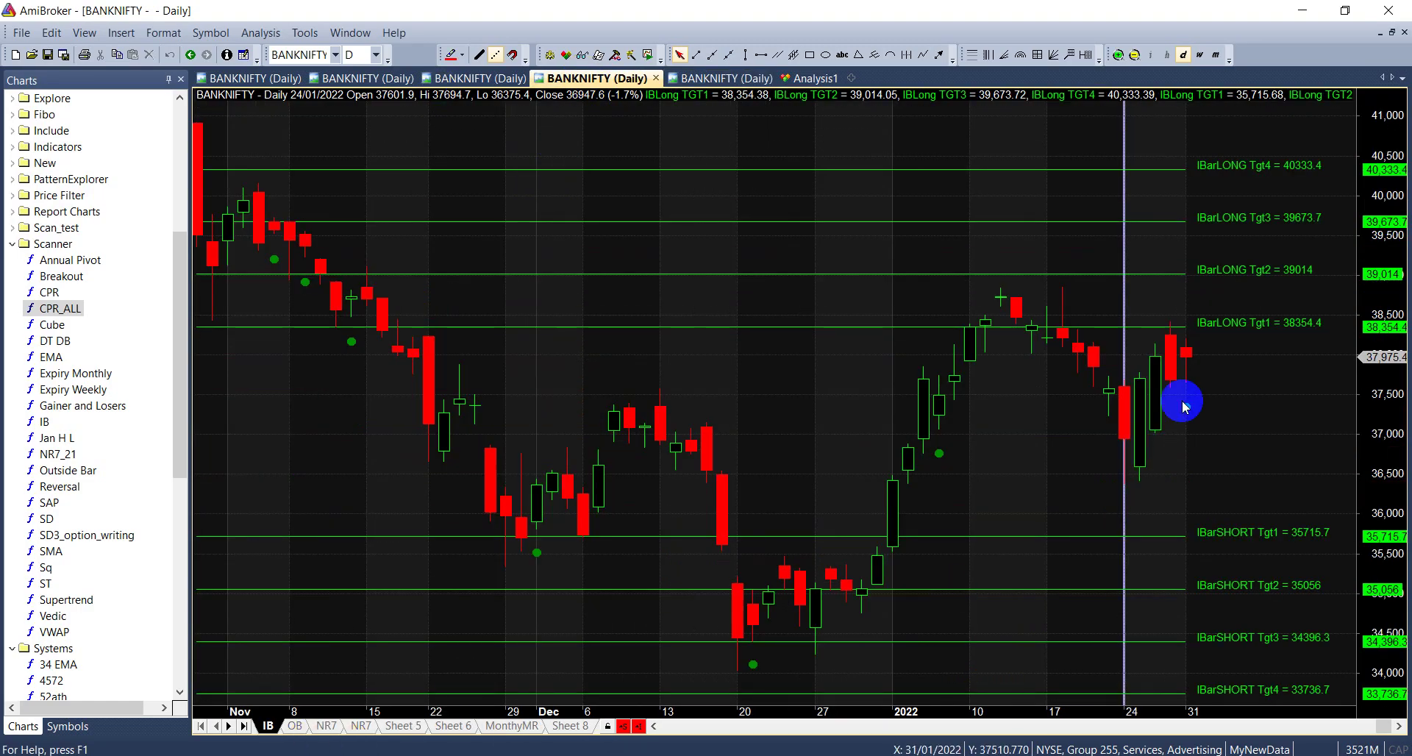
{"action": "left_click", "coordinate": [1188, 359]}
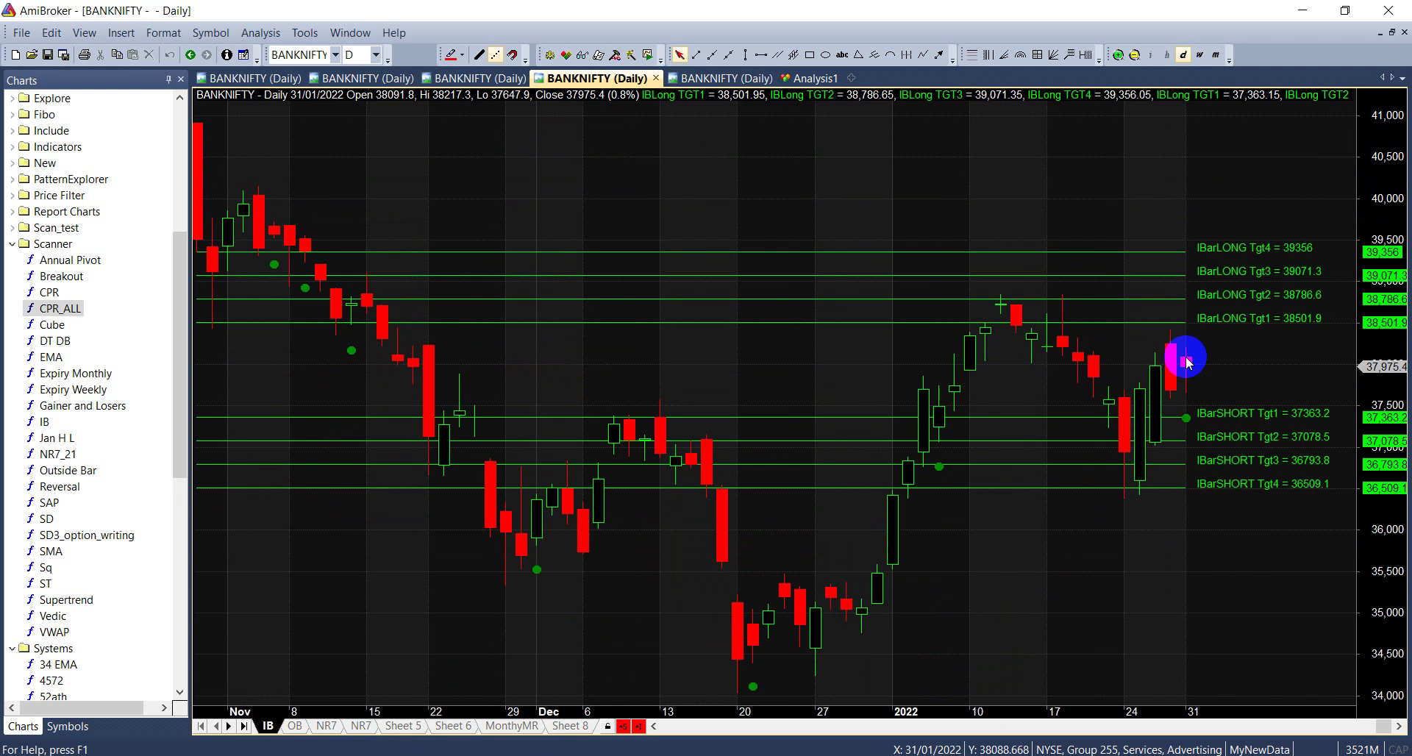
{"action": "left_click", "coordinate": [942, 422]}
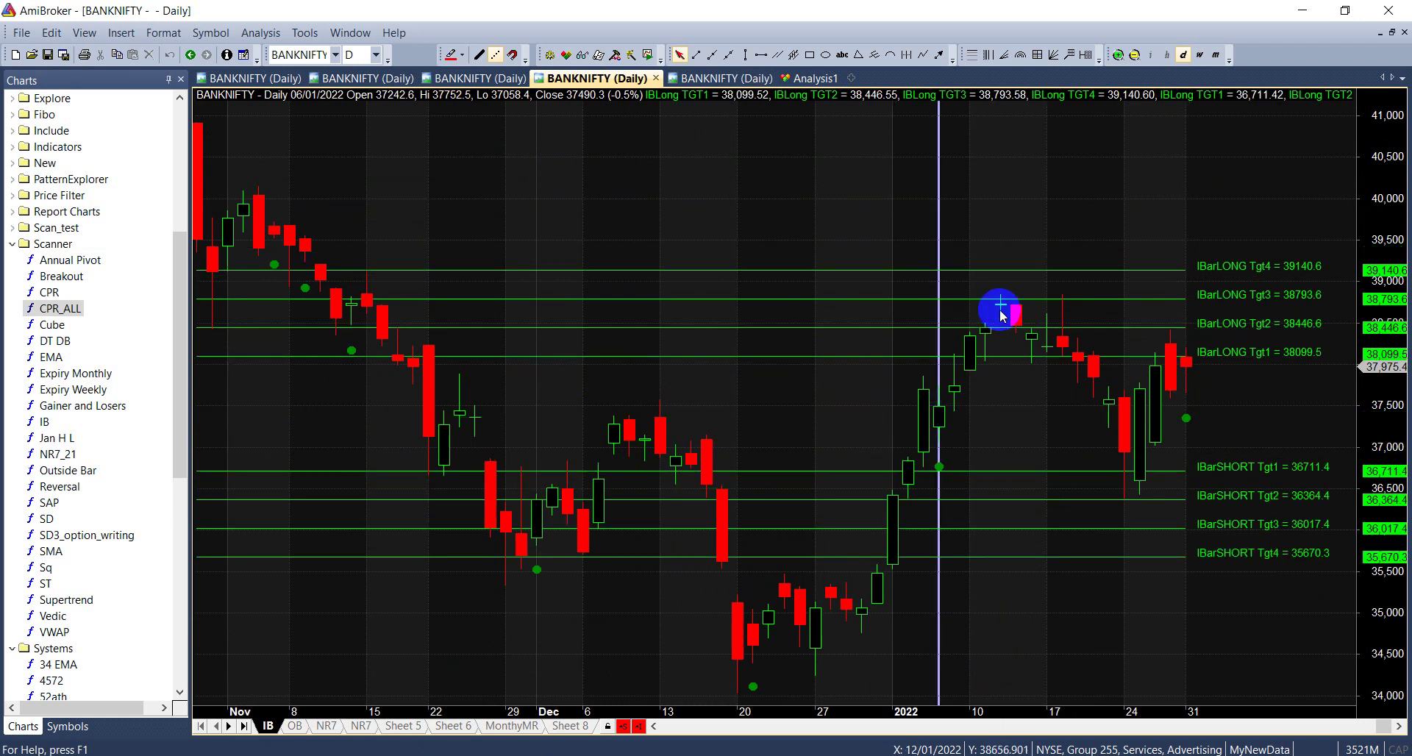
{"action": "left_click", "coordinate": [1182, 364]}
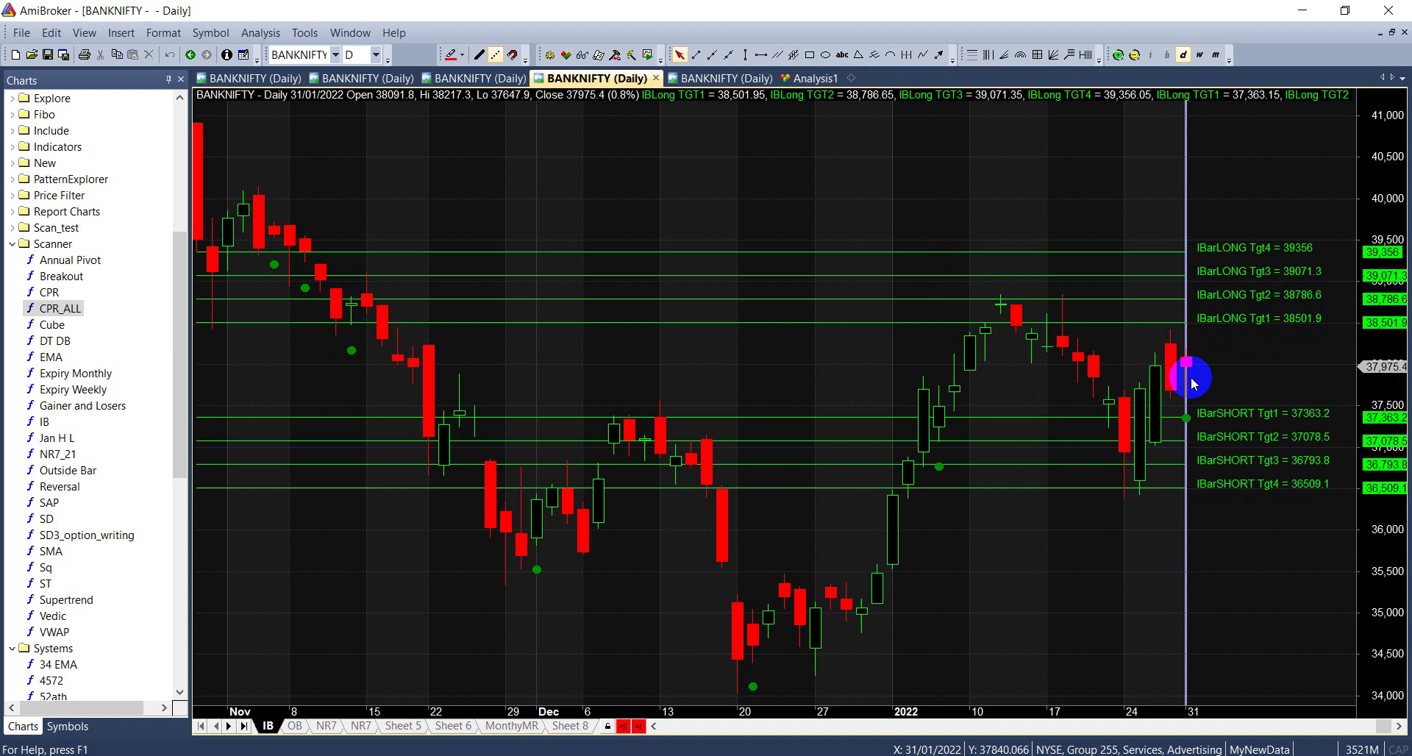
{"action": "left_click", "coordinate": [1194, 350]}
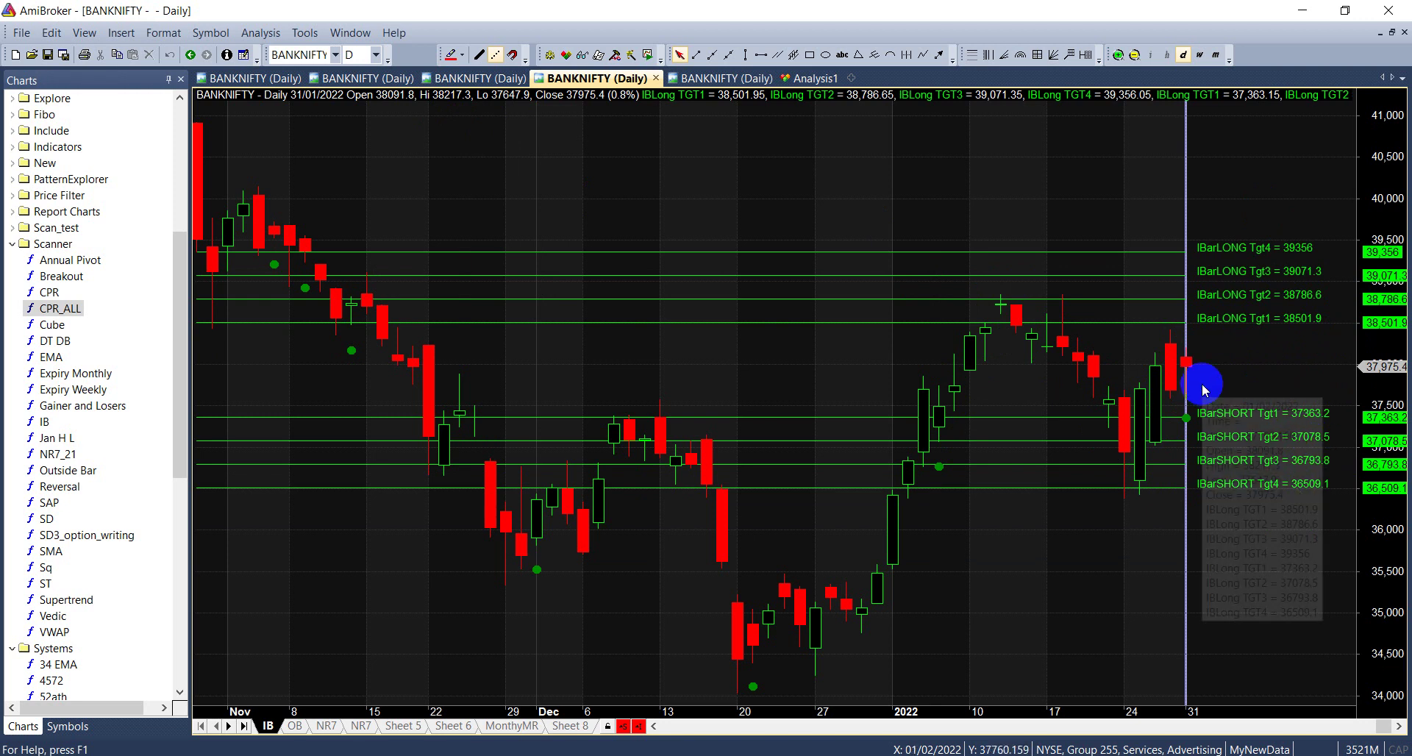
{"action": "mouse_move", "coordinate": [1231, 384]}
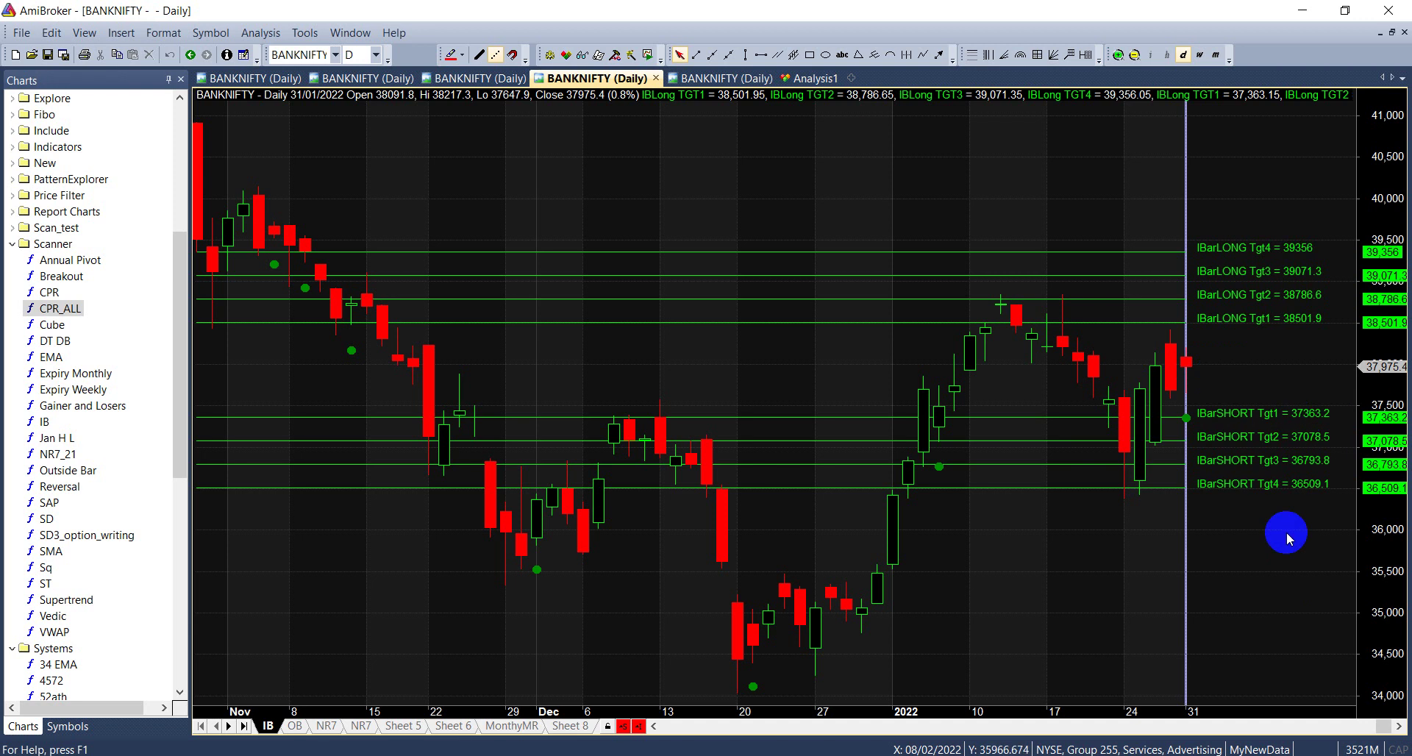
Show the BANKNIFTY GA_B chart and examine the swing-low levels calculated from the 25/01/2022 and 24/01/2022 candles
{"action": "left_click", "coordinate": [713, 79]}
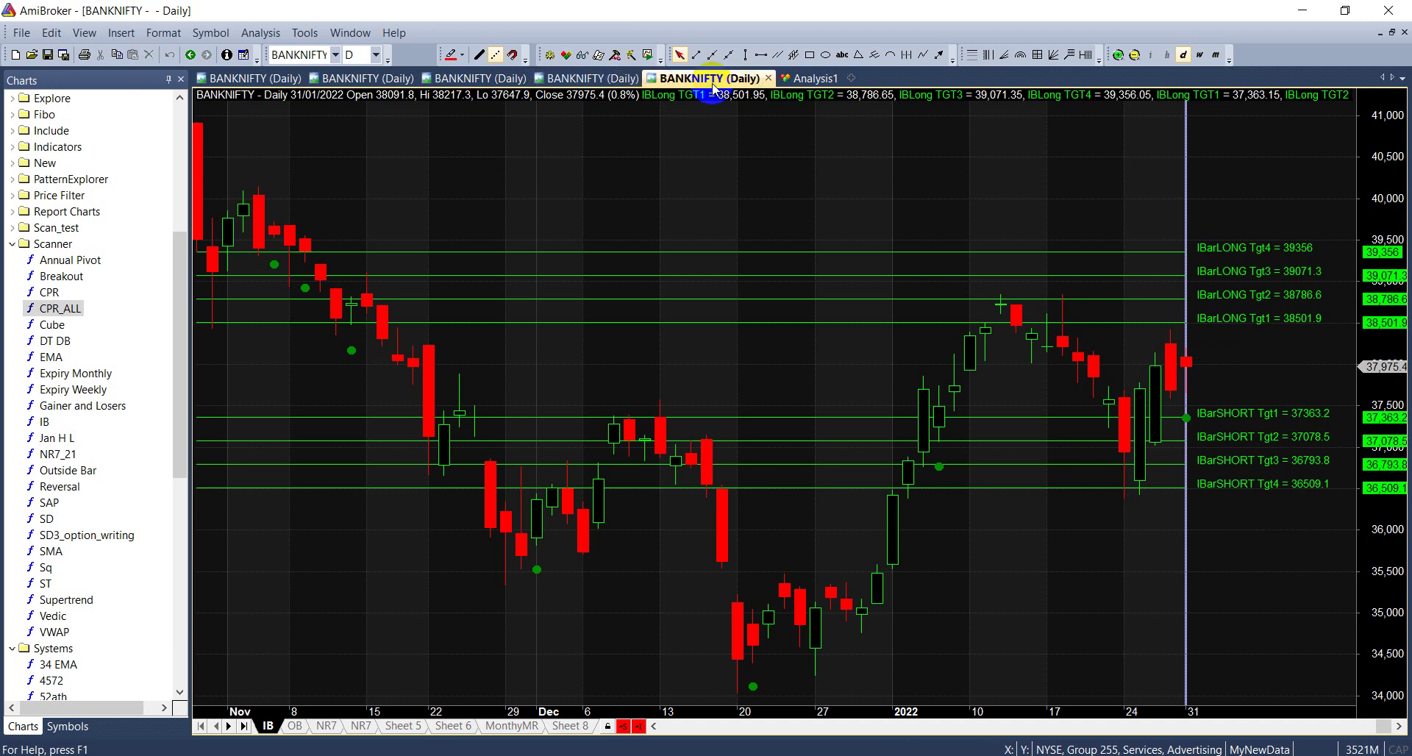
{"action": "left_click", "coordinate": [1189, 573]}
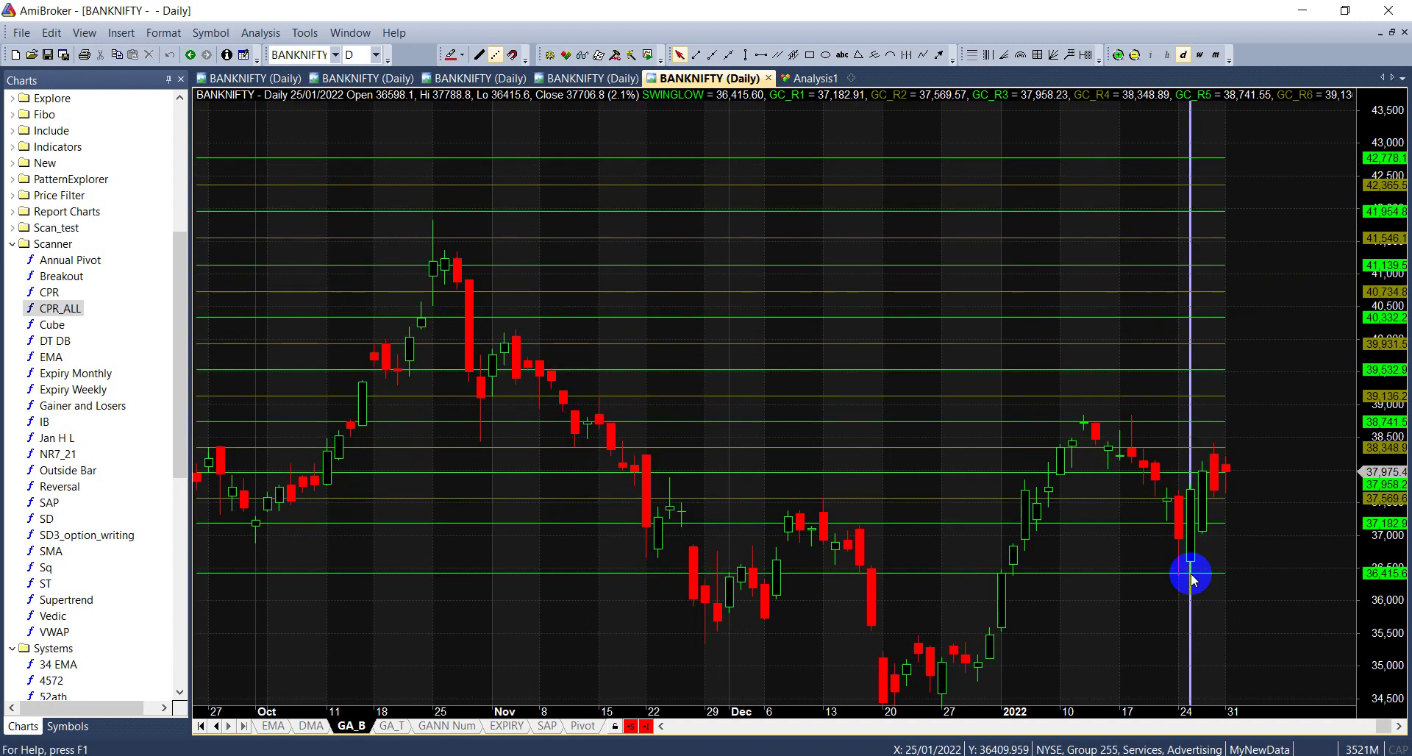
{"action": "left_click", "coordinate": [1183, 530]}
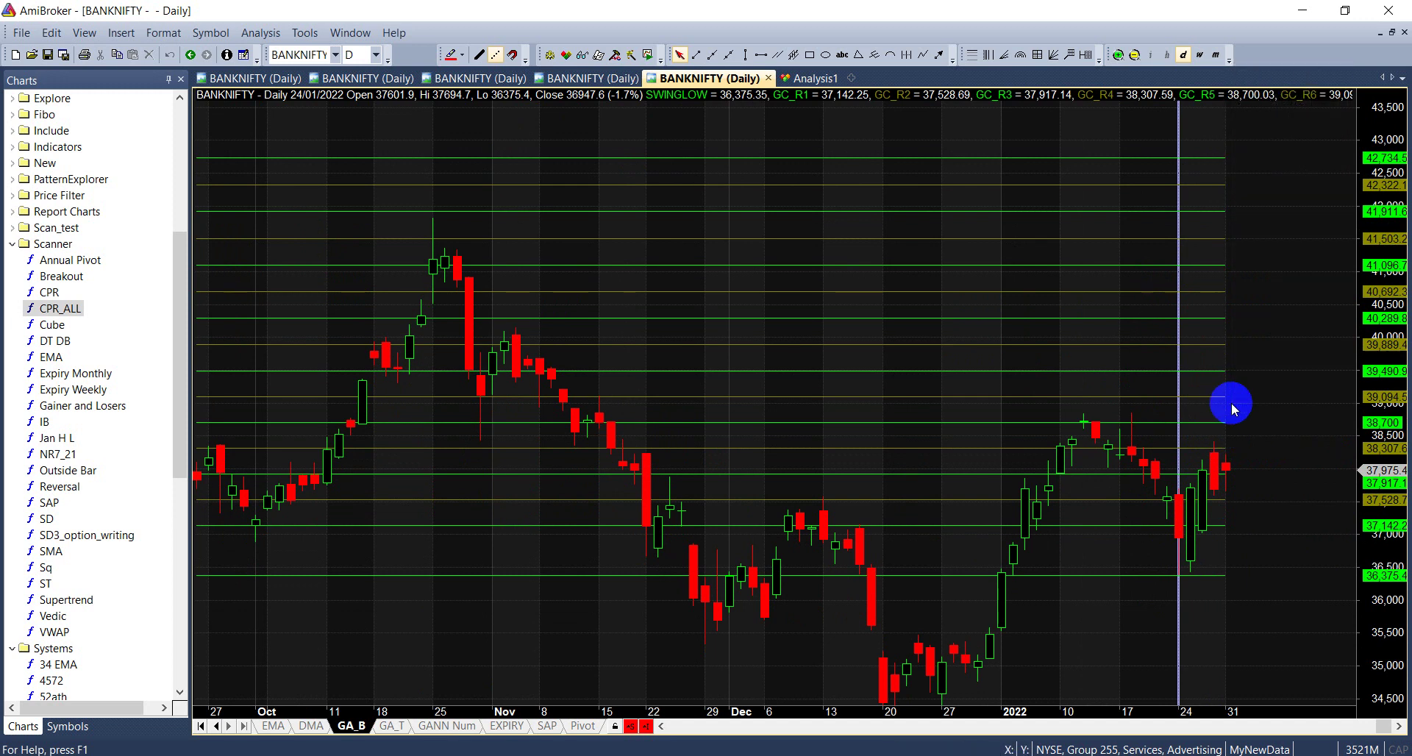
{"action": "mouse_move", "coordinate": [1234, 408]}
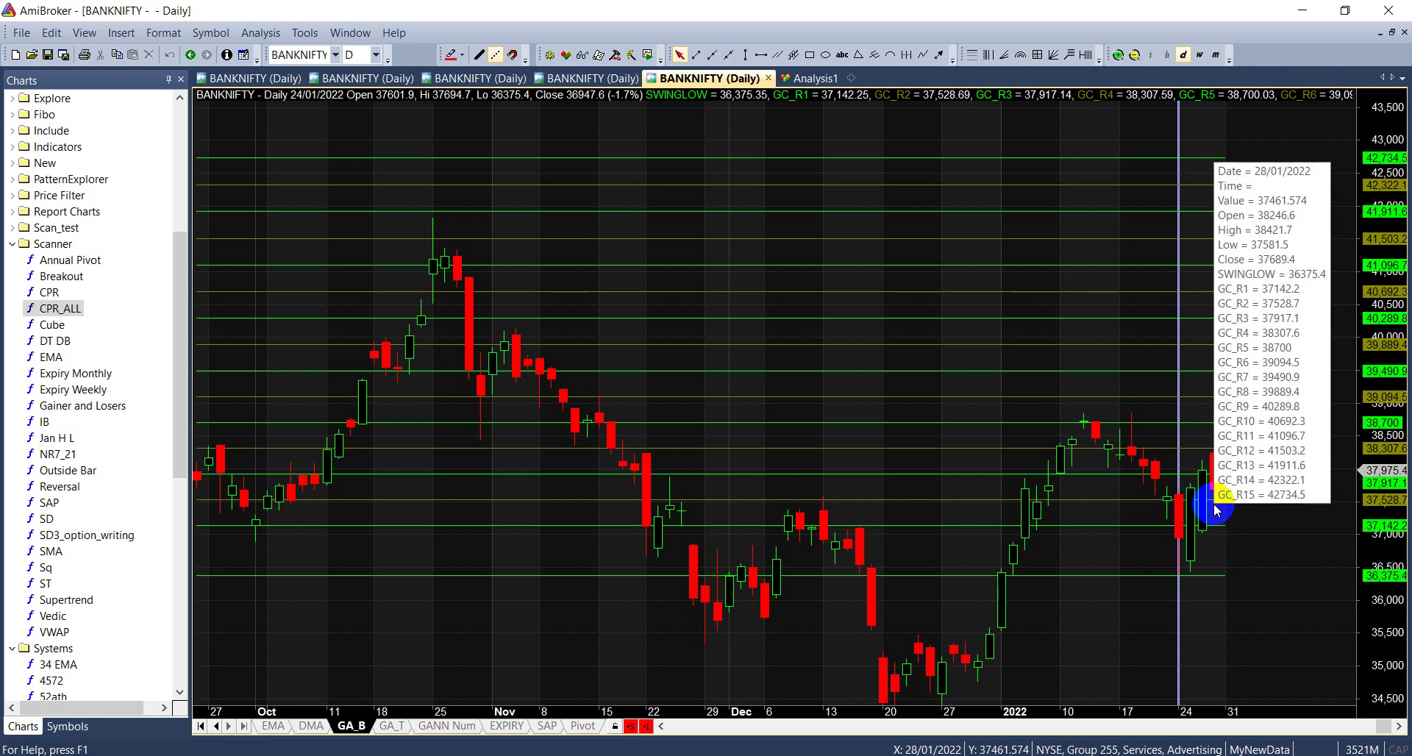
{"action": "mouse_move", "coordinate": [1224, 534]}
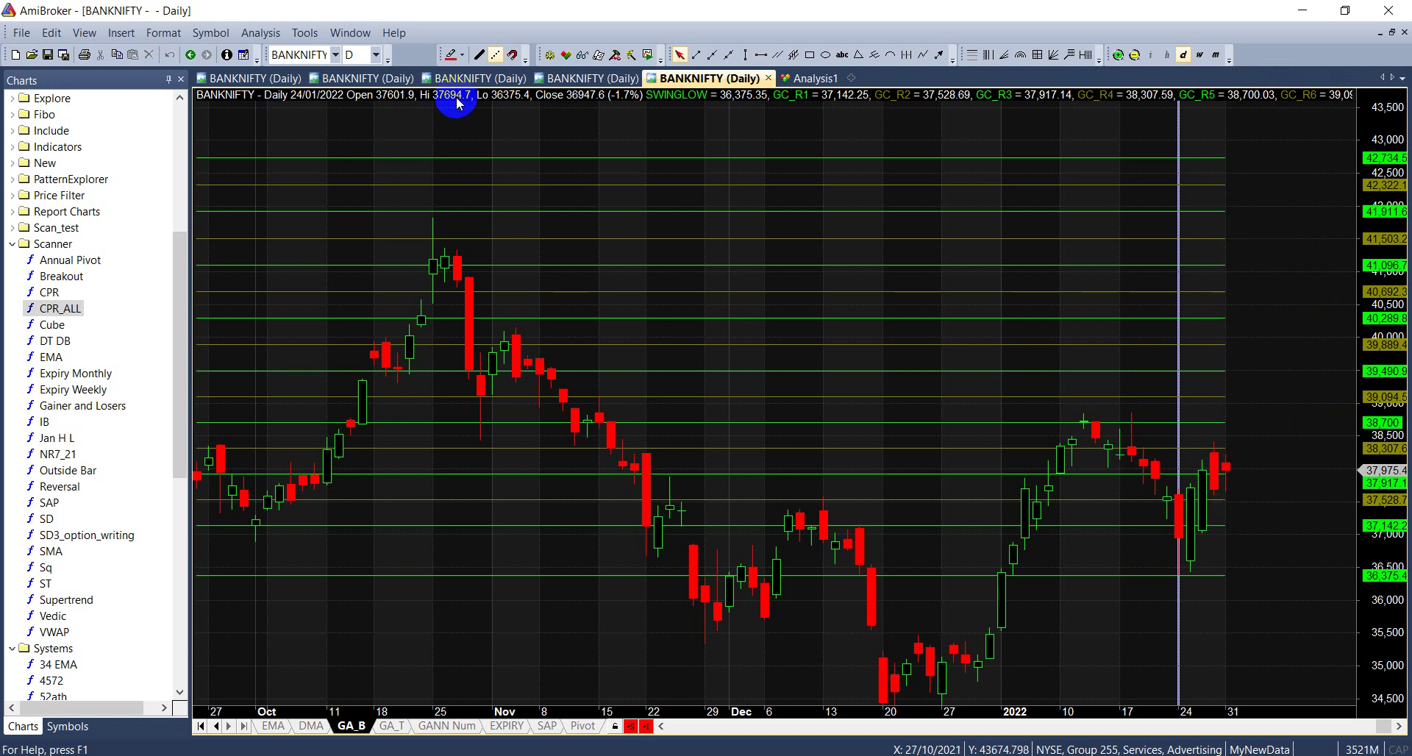
Load the NIFTY symbol in the GA_B chart and examine the swing-low levels calculated from the 25/01/2022 candle
{"action": "left_click", "coordinate": [336, 56]}
{"action": "type", "text": "n"}
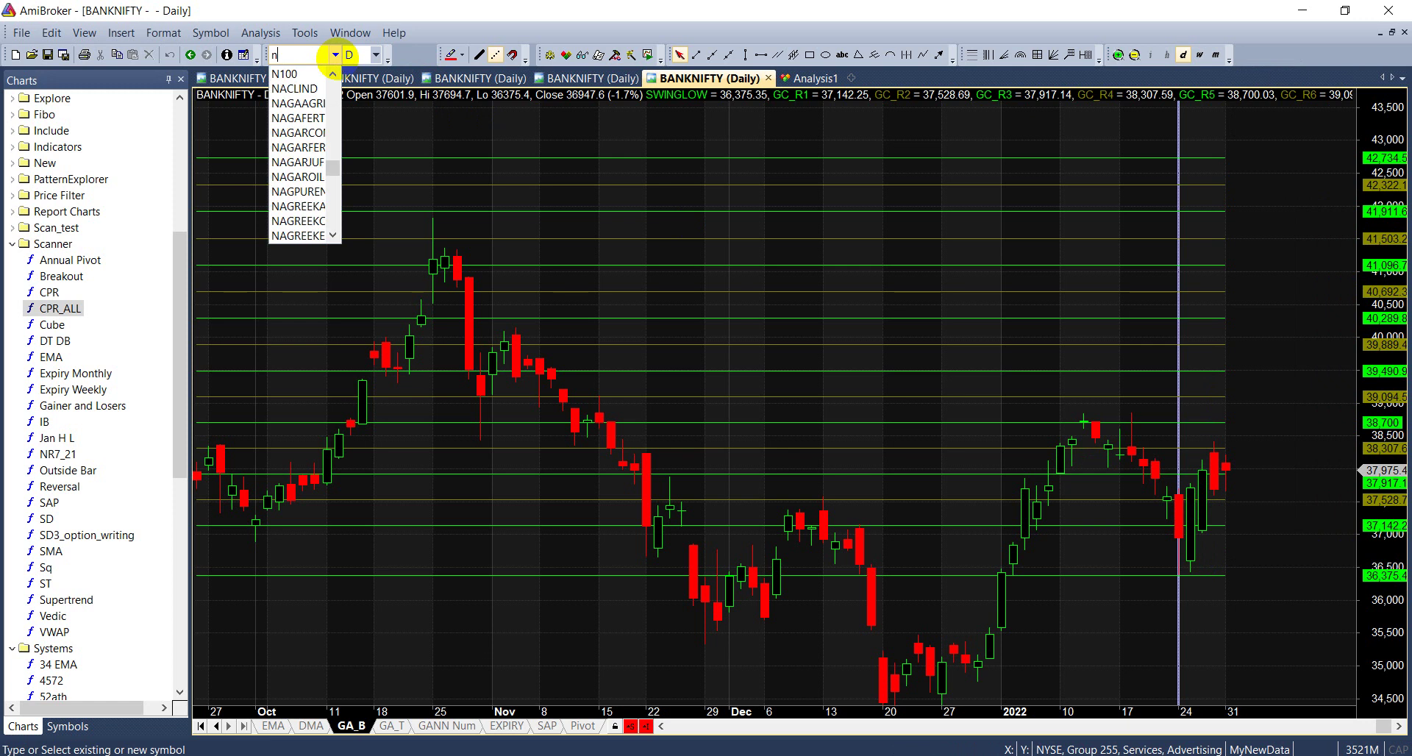
{"action": "type", "text": "ifty"}
{"action": "key", "text": "Return"}
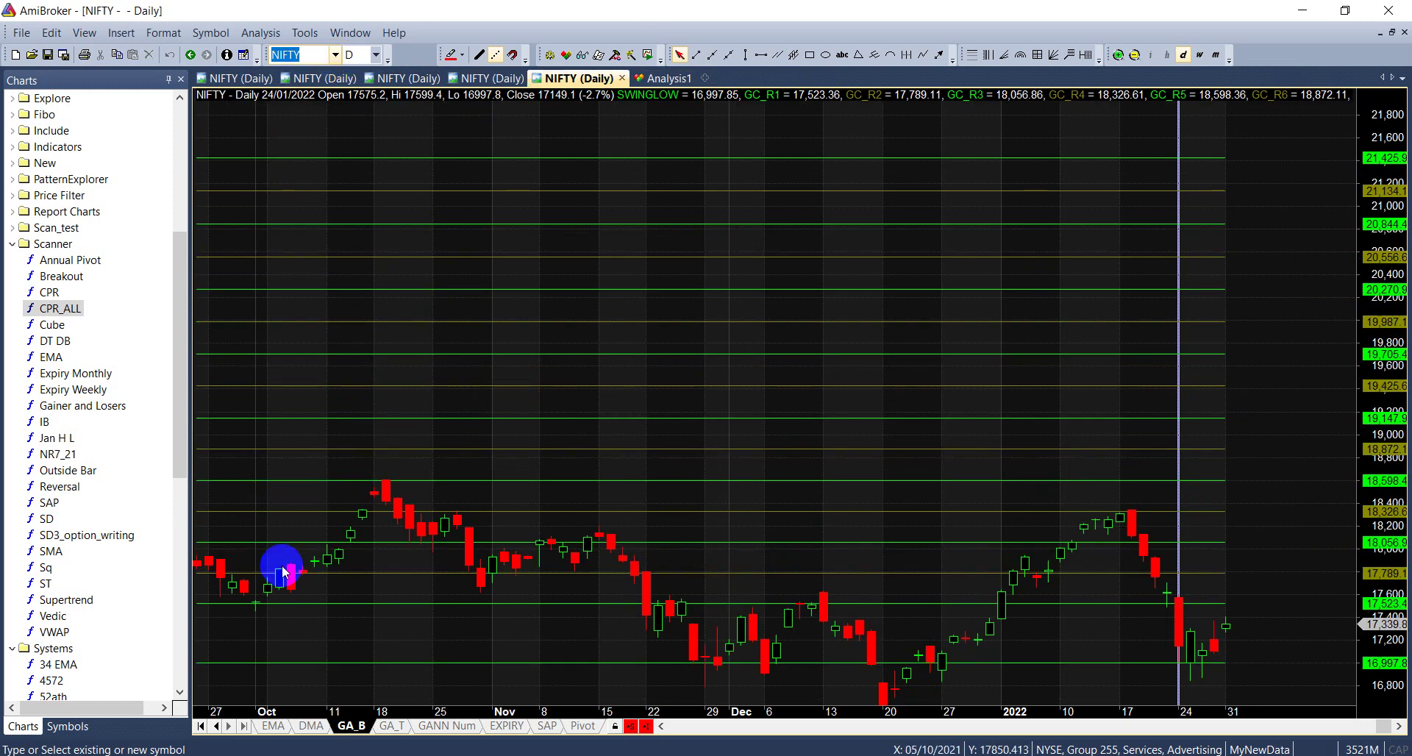
{"action": "left_click", "coordinate": [1192, 647]}
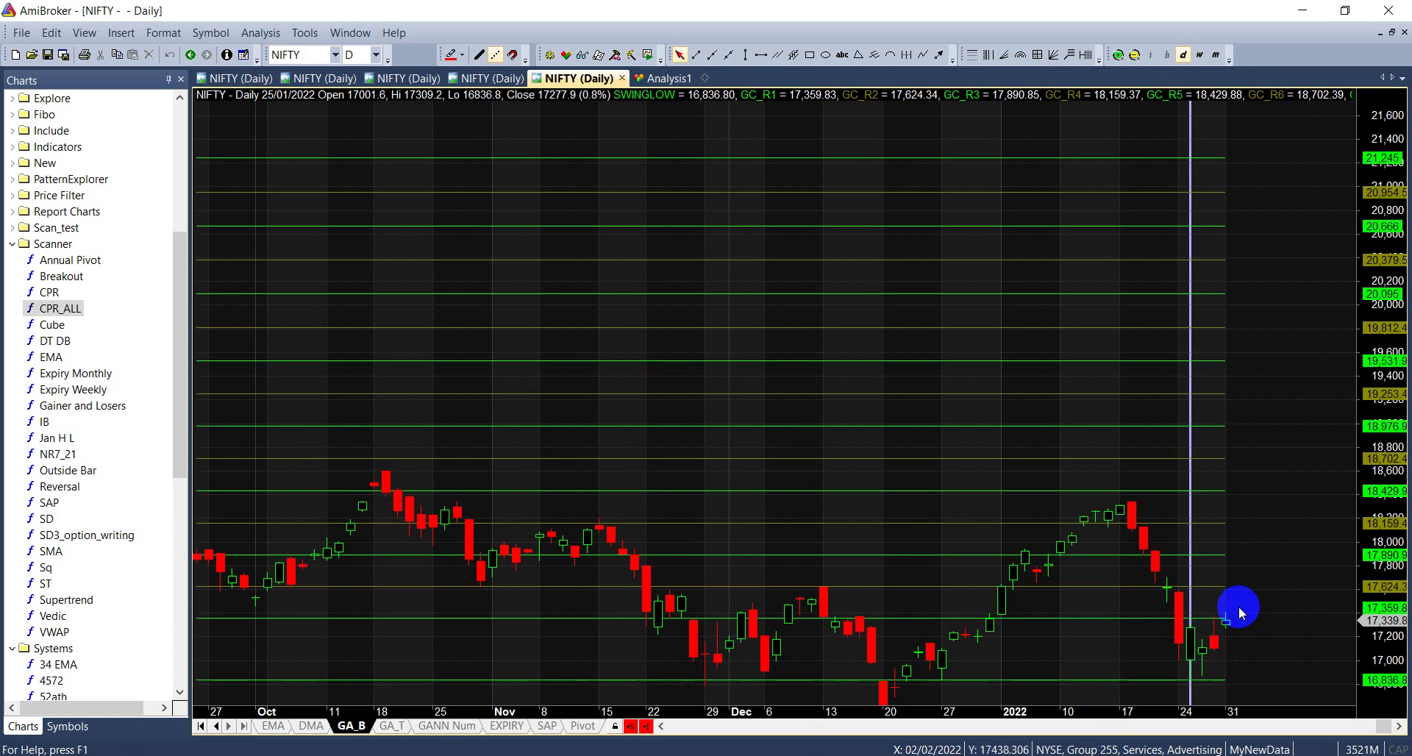
{"action": "mouse_move", "coordinate": [1237, 616]}
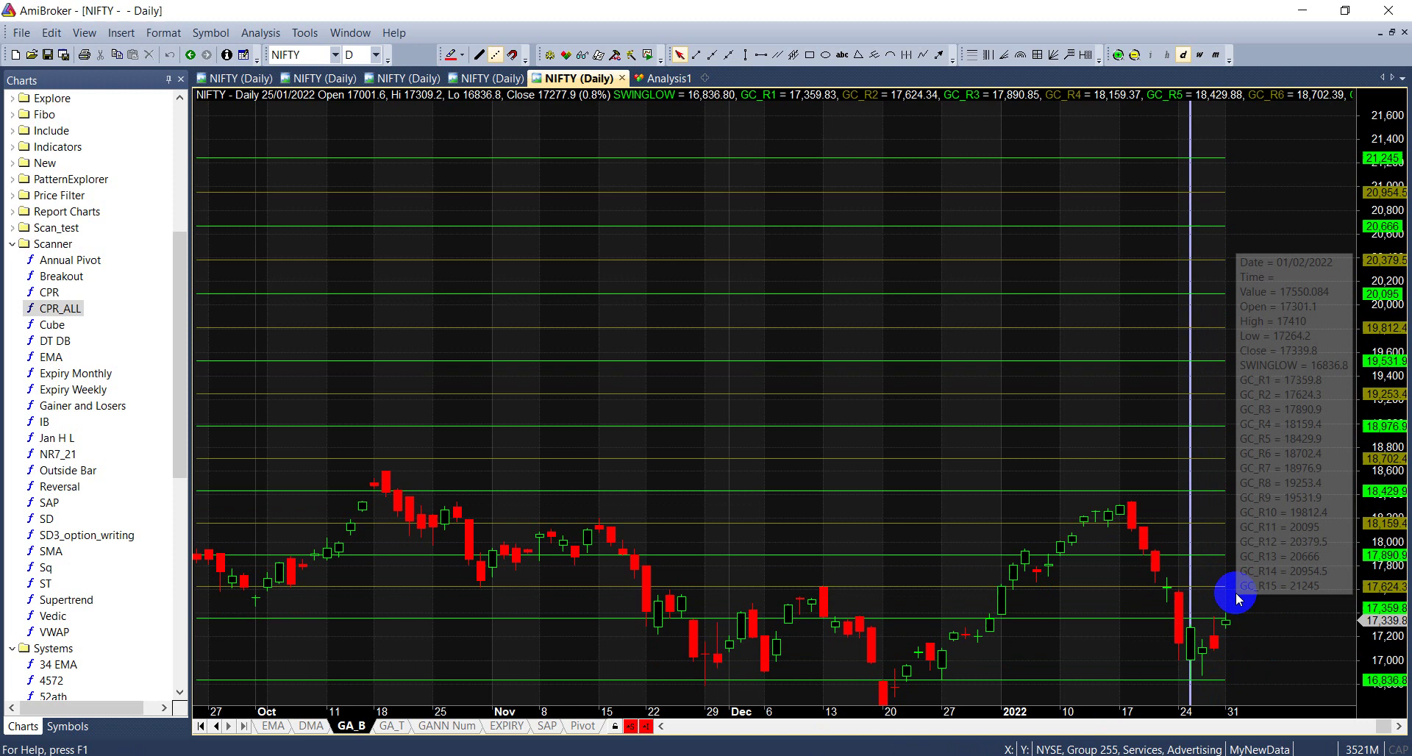
{"action": "mouse_move", "coordinate": [1236, 593]}
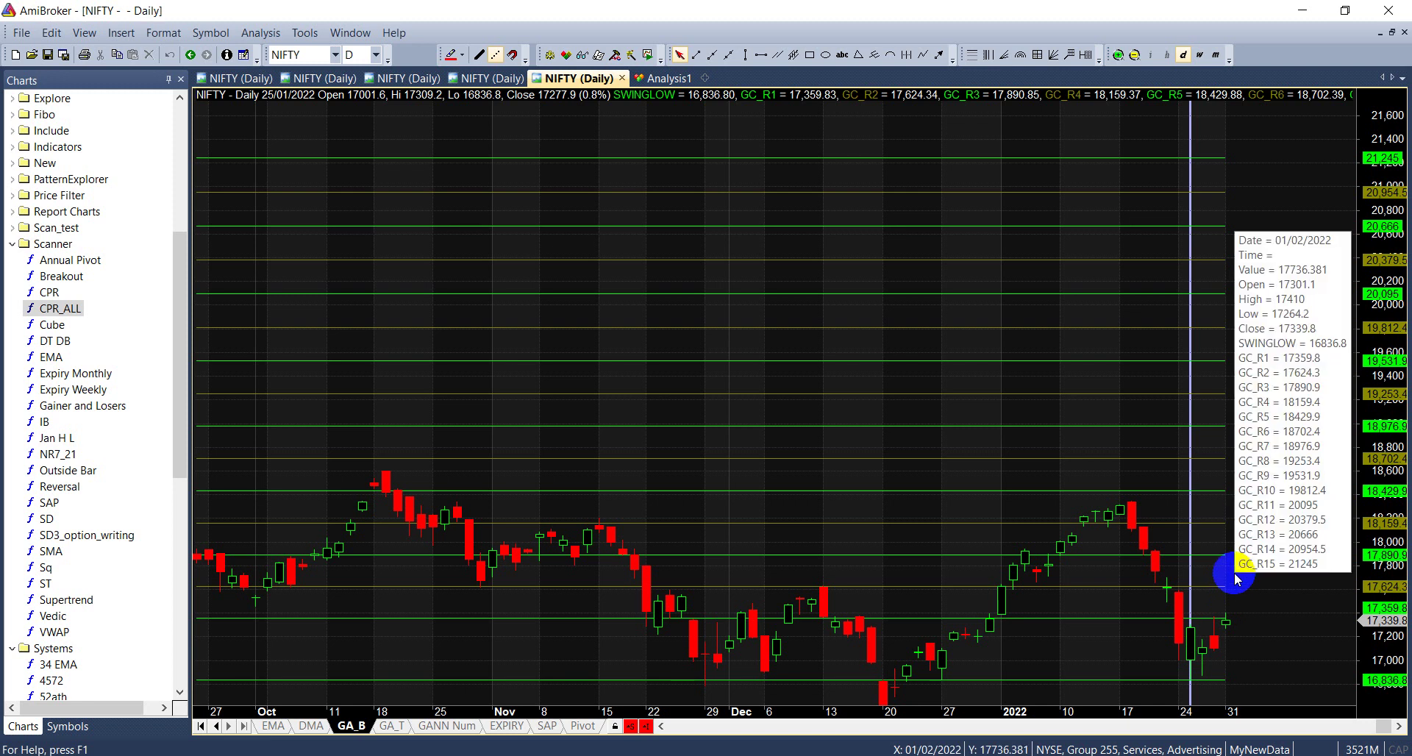
{"action": "mouse_move", "coordinate": [805, 597]}
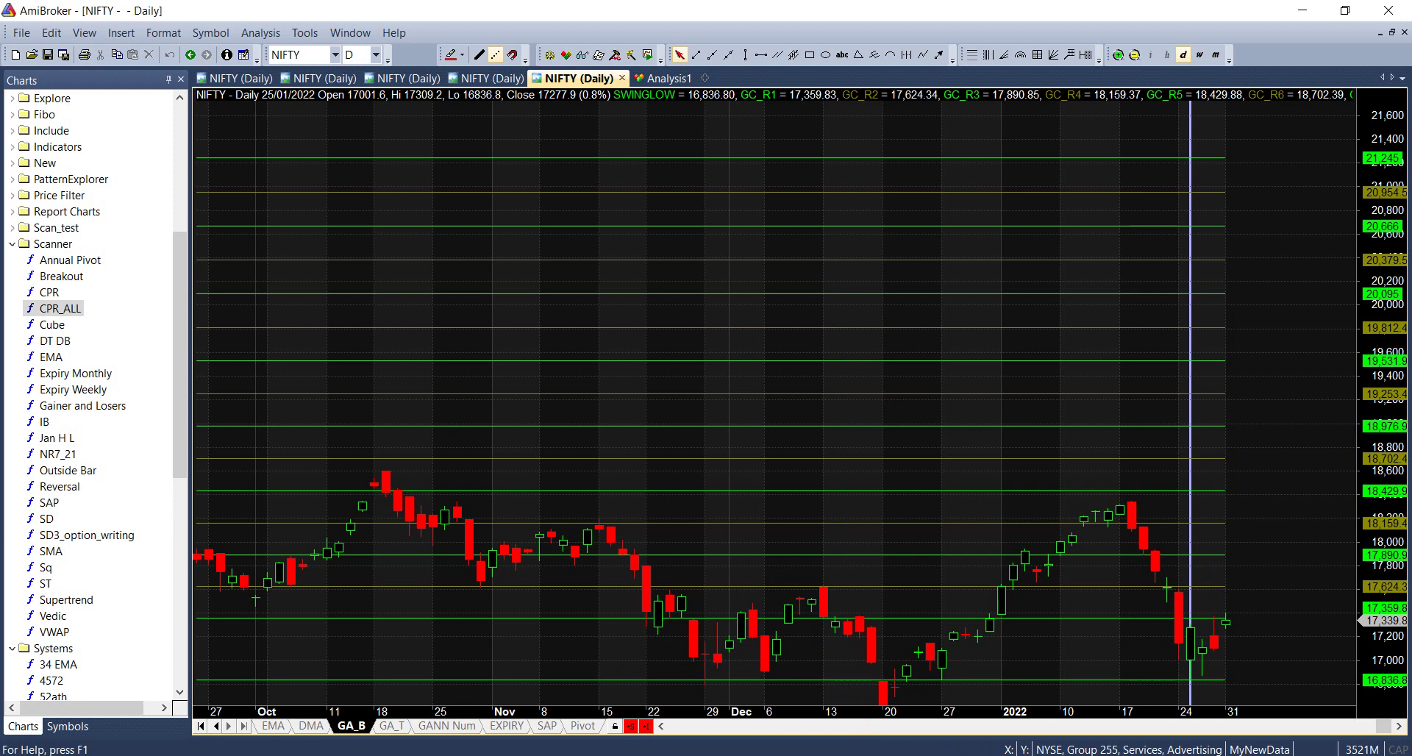
Switch back to the 2022 Master.xlsx workbook to review the early February 2022 entries
{"action": "mouse_move", "coordinate": [401, 754]}
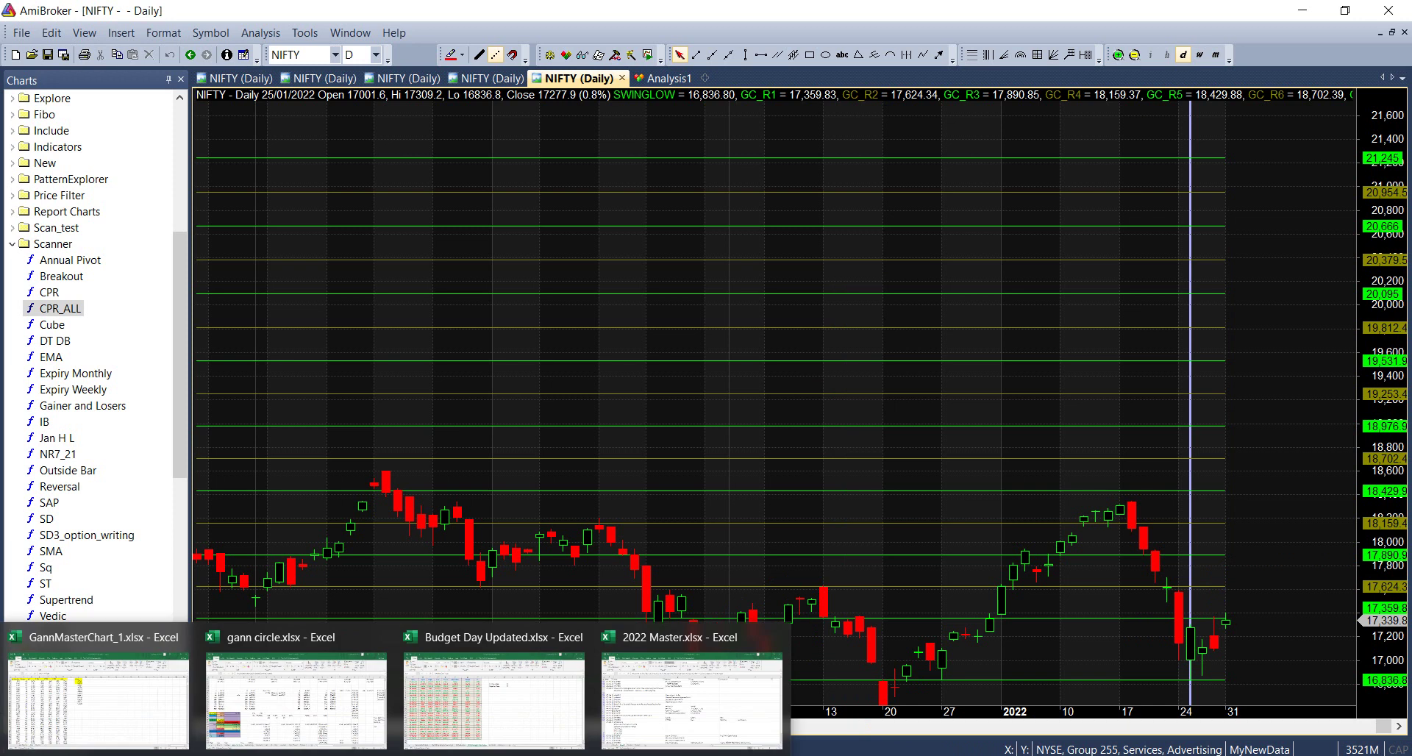
{"action": "left_click", "coordinate": [666, 658]}
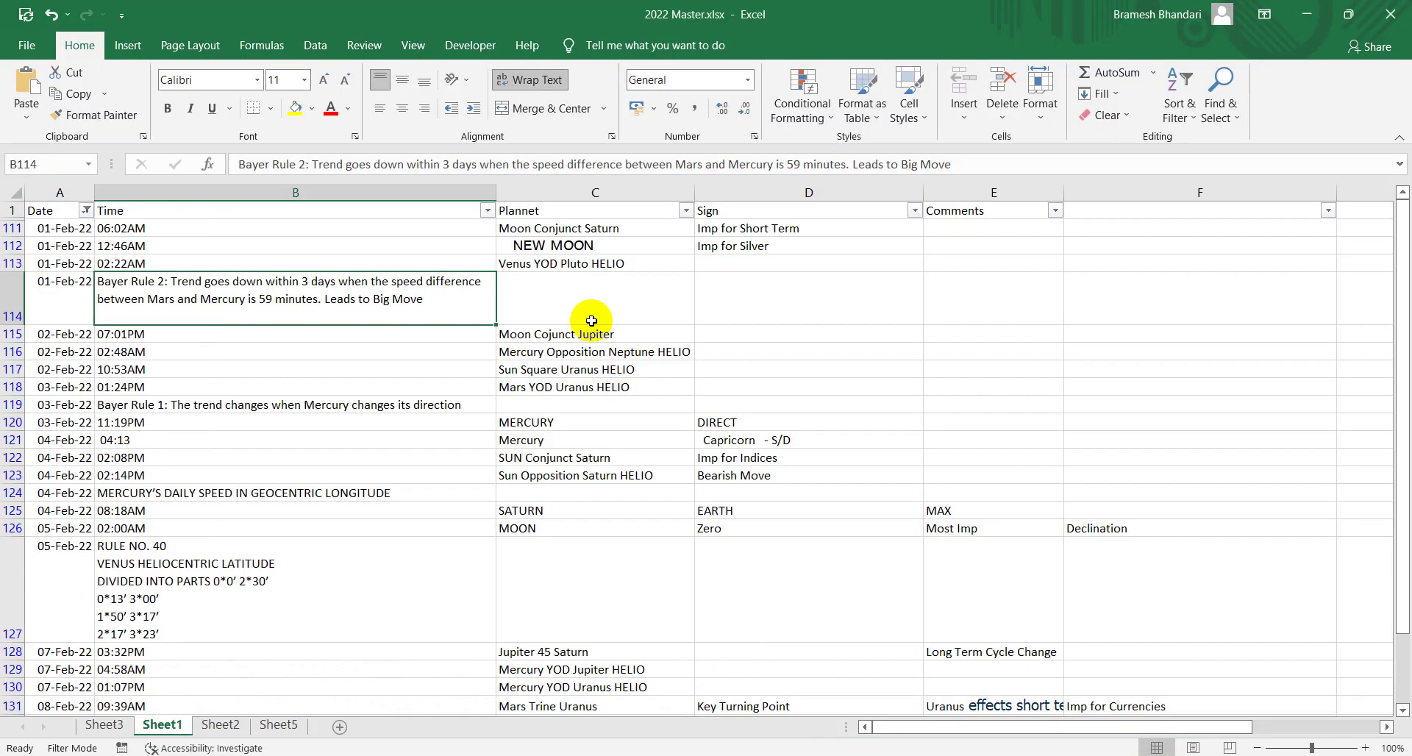